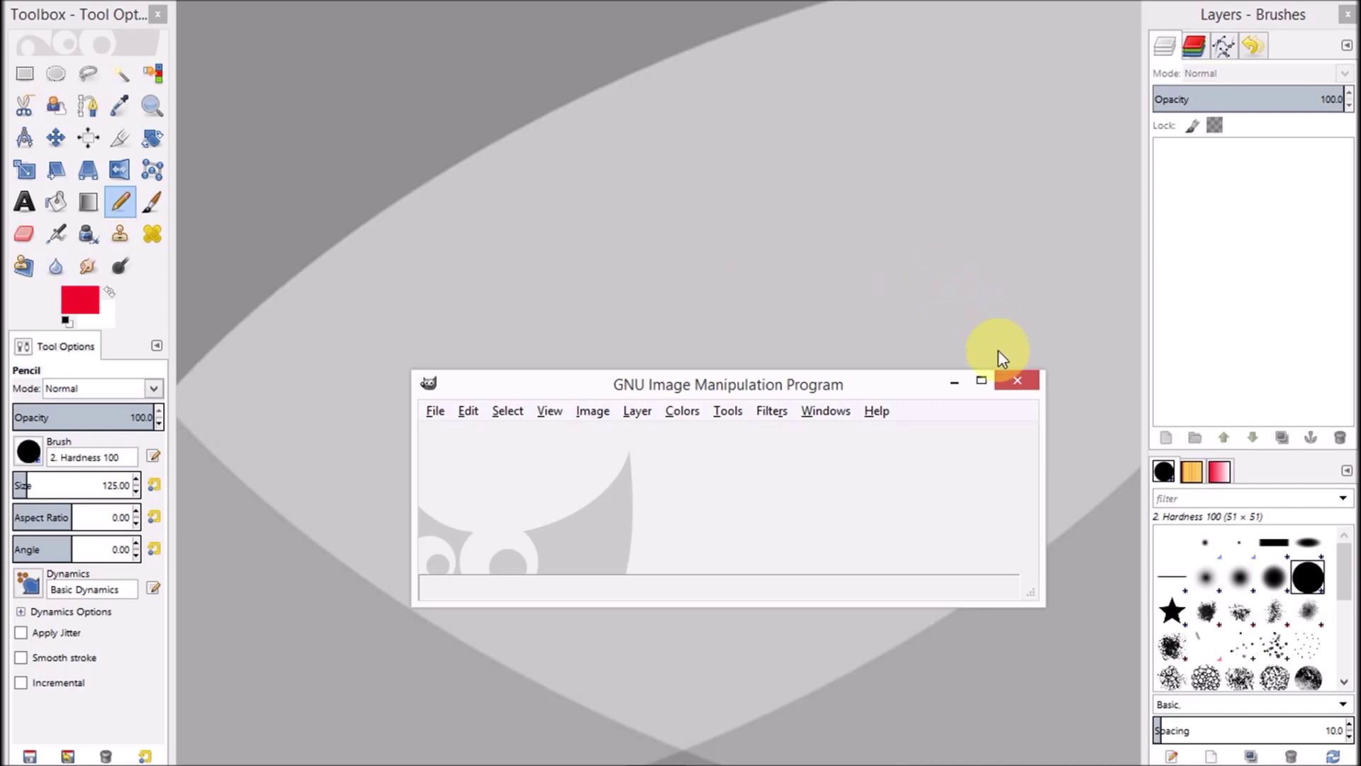
- Maximize the image window, keep Layers as a separate dialog along its right edge, and close the rest of that dock
{"action": "left_click", "coordinate": [981, 381]}
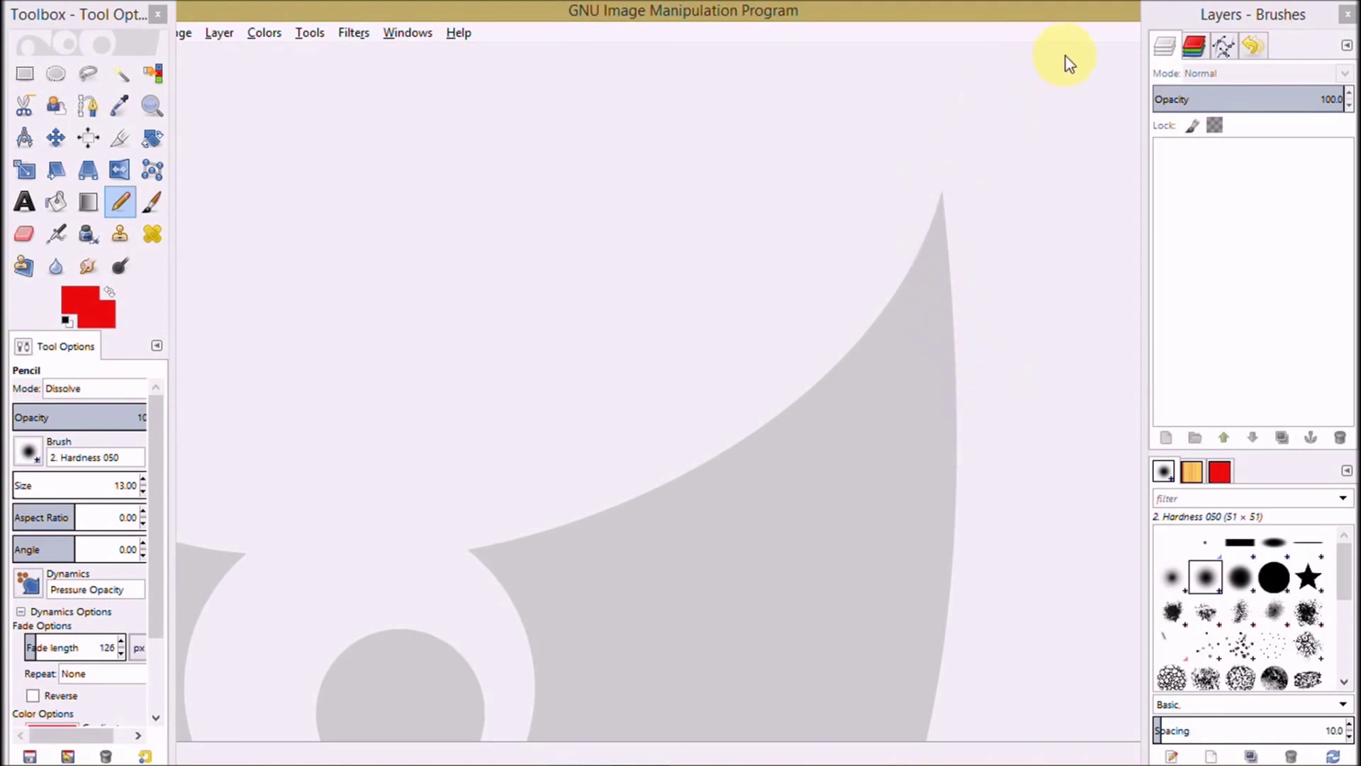
{"action": "left_click", "coordinate": [1164, 56]}
{"action": "left_click_drag", "start_coordinate": [1163, 57], "coordinate": [840, 182]}
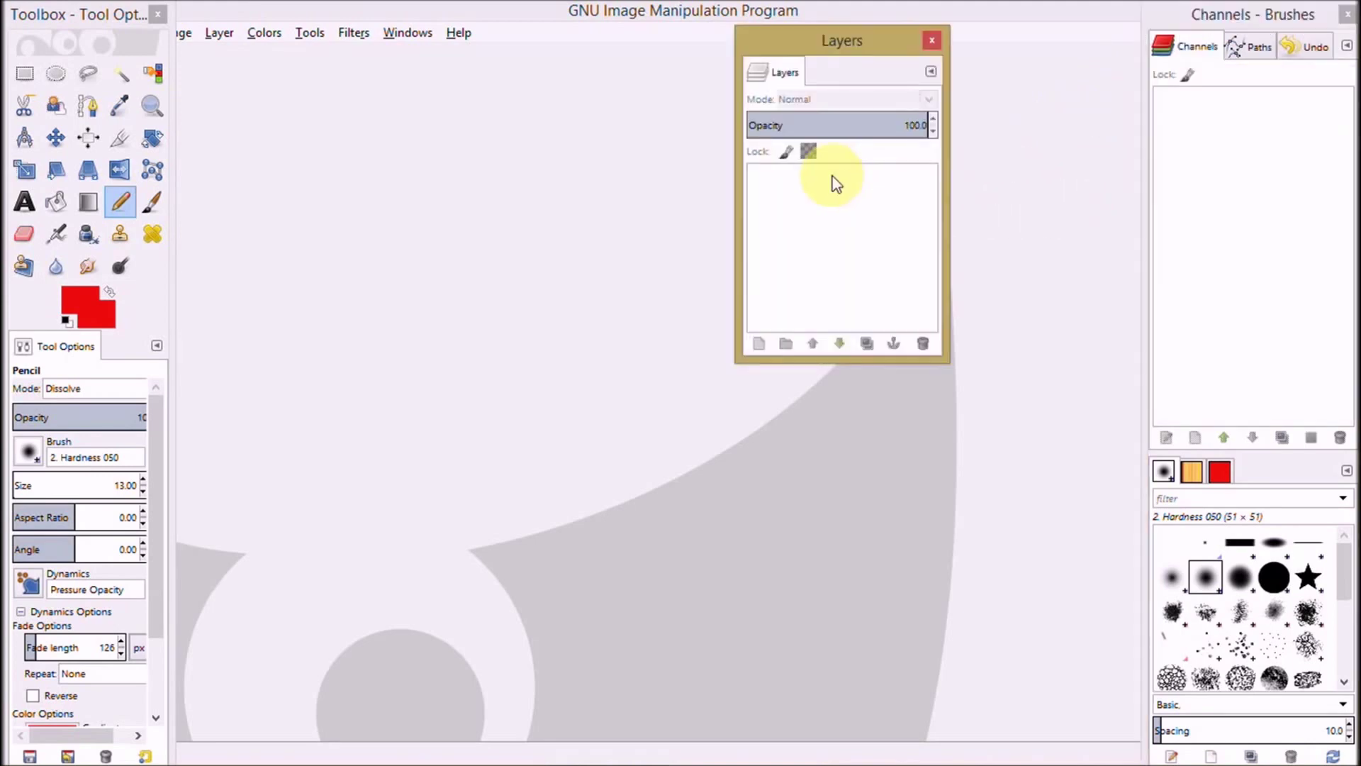
{"action": "left_click", "coordinate": [1346, 16]}
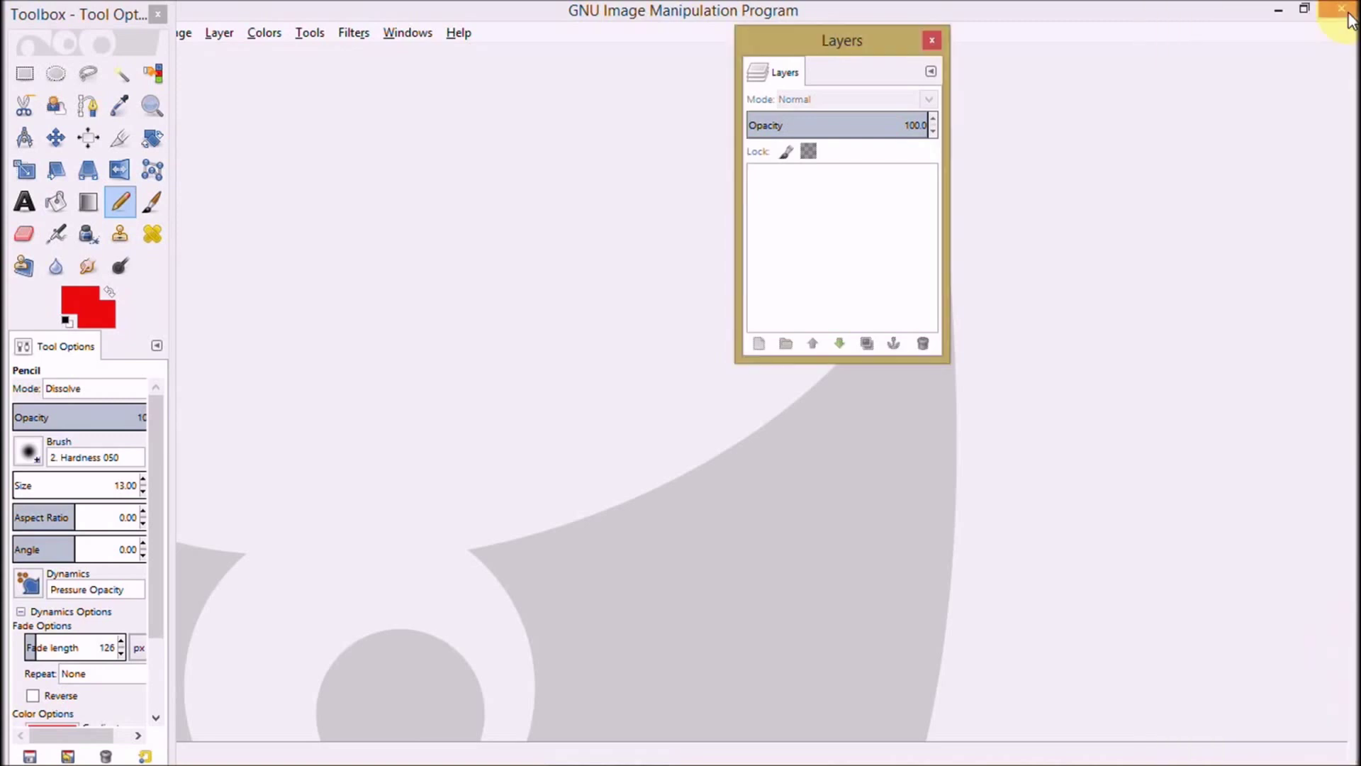
{"action": "left_click_drag", "start_coordinate": [784, 44], "coordinate": [1196, 39]}
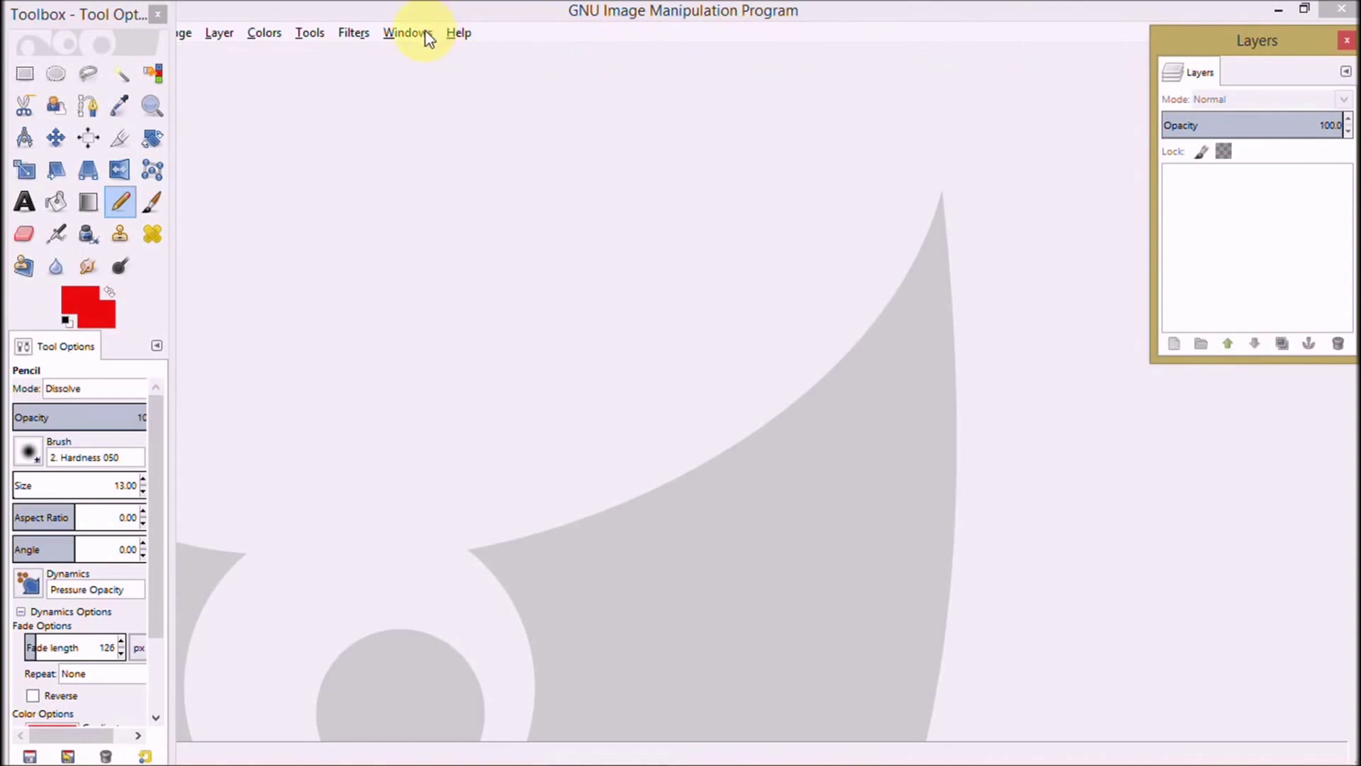
- Open the Undo History dialog and place it directly below the Layers dialog
{"action": "left_click", "coordinate": [407, 32]}
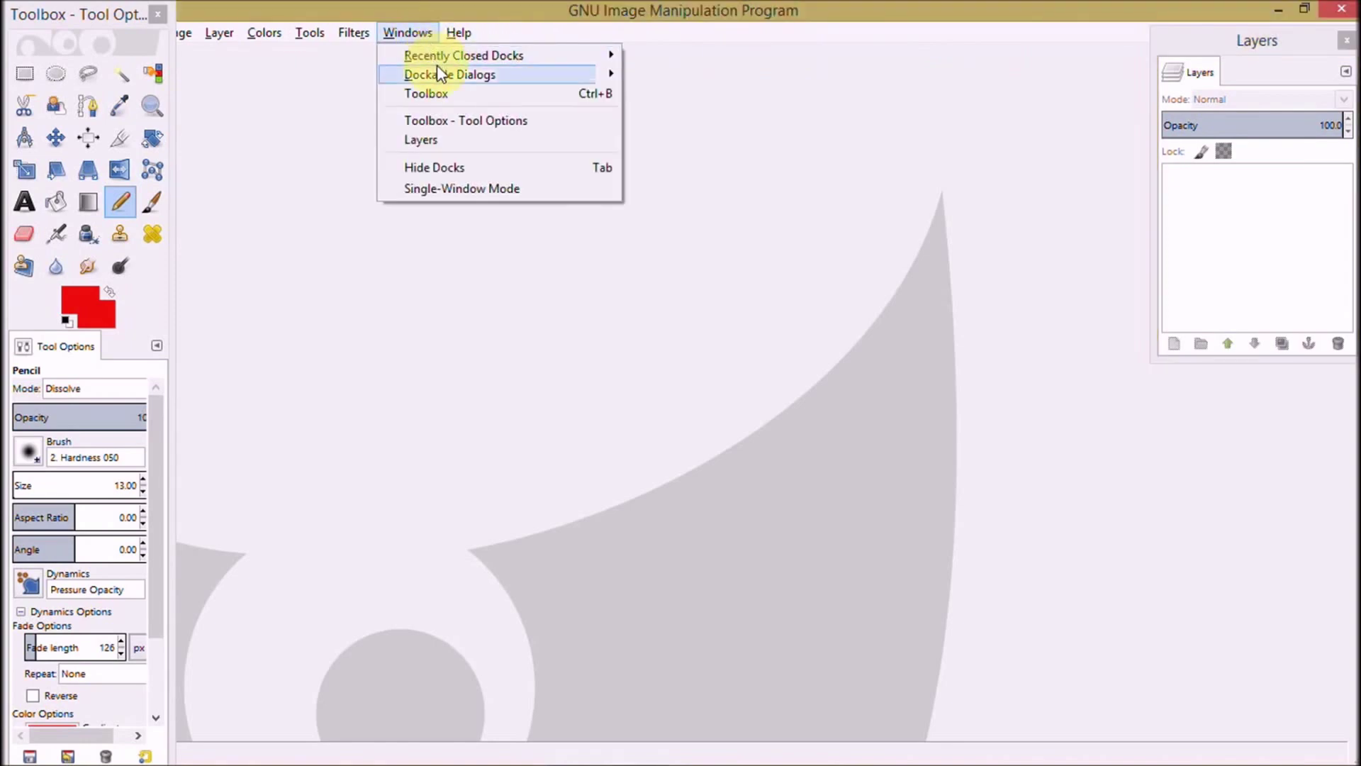
{"action": "mouse_move", "coordinate": [445, 80]}
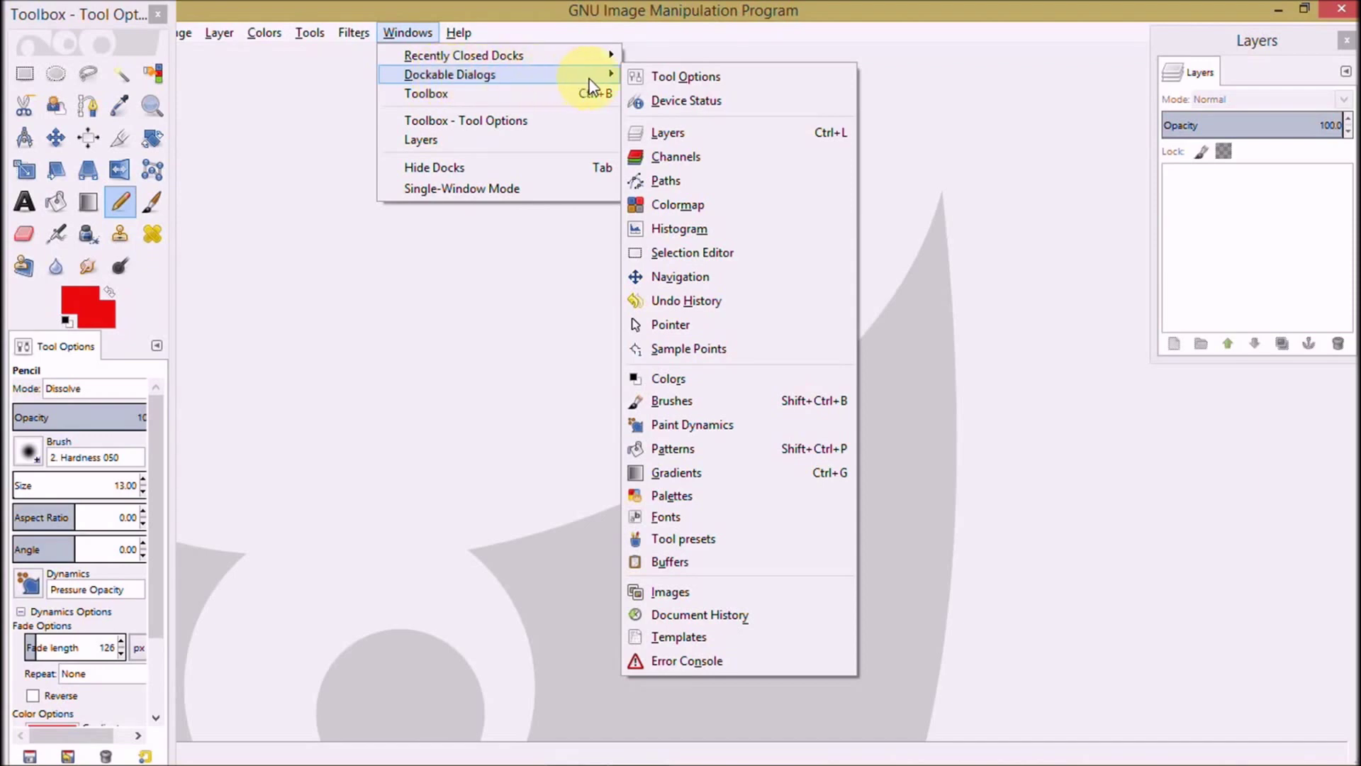
{"action": "left_click", "coordinate": [715, 305]}
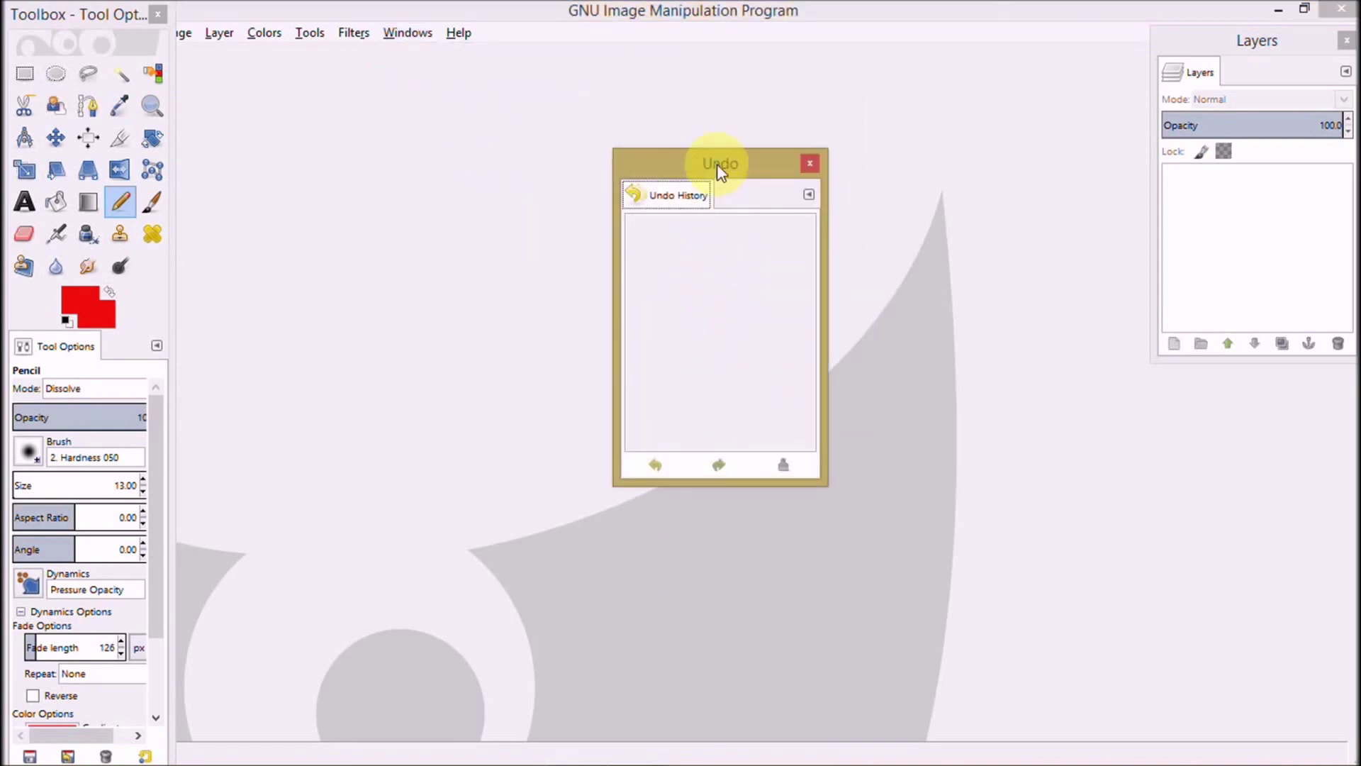
{"action": "left_click_drag", "start_coordinate": [686, 161], "coordinate": [1222, 379]}
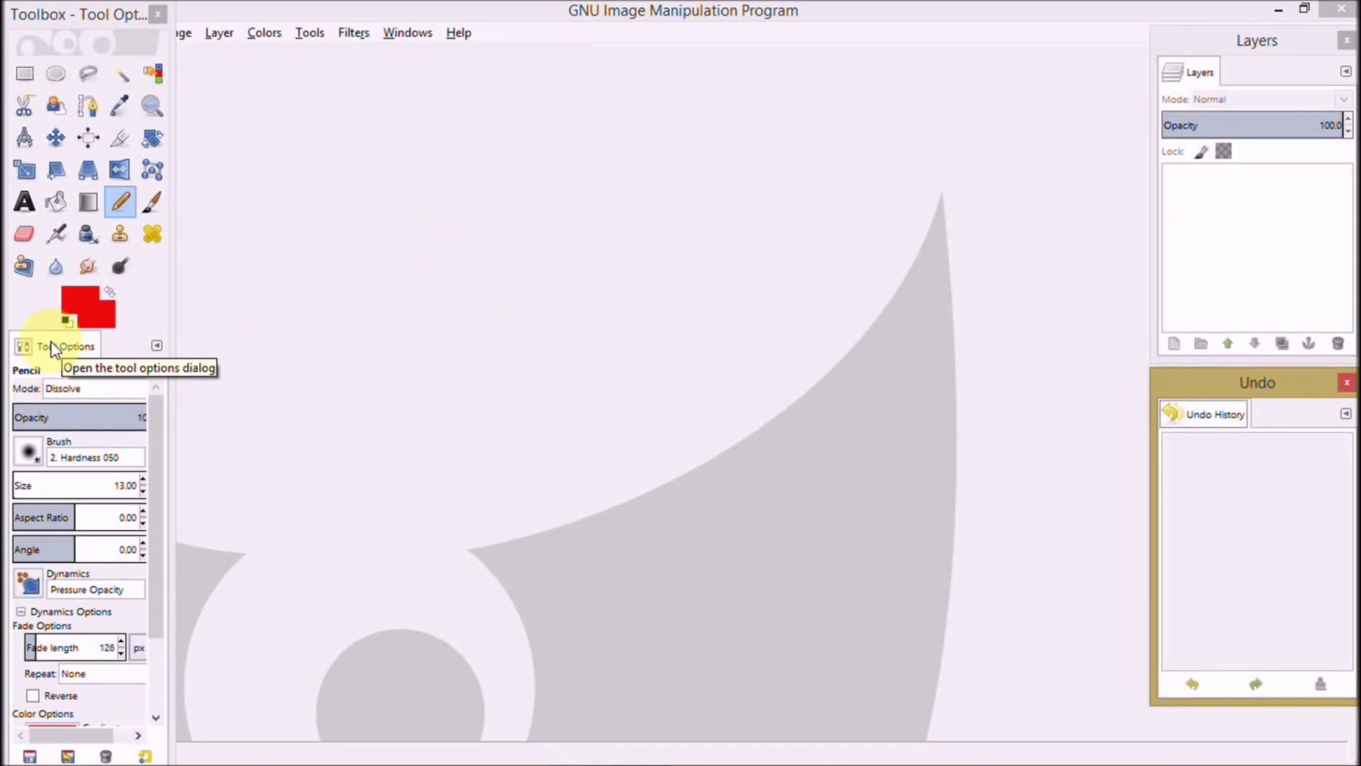
- Remove Tool Options from the toolbox and narrow the toolbox to two columns just below the menu bar
{"action": "left_click_drag", "start_coordinate": [51, 347], "coordinate": [424, 353]}
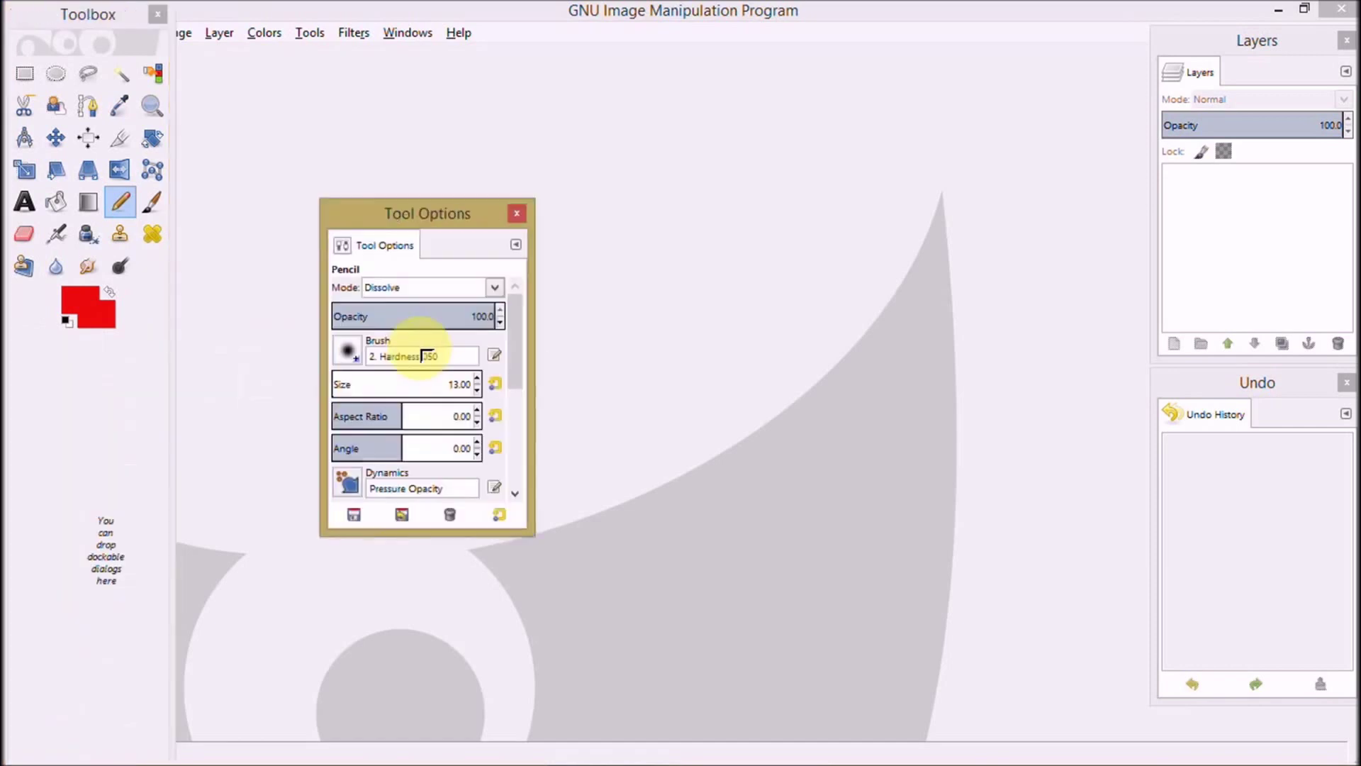
{"action": "left_click", "coordinate": [517, 213]}
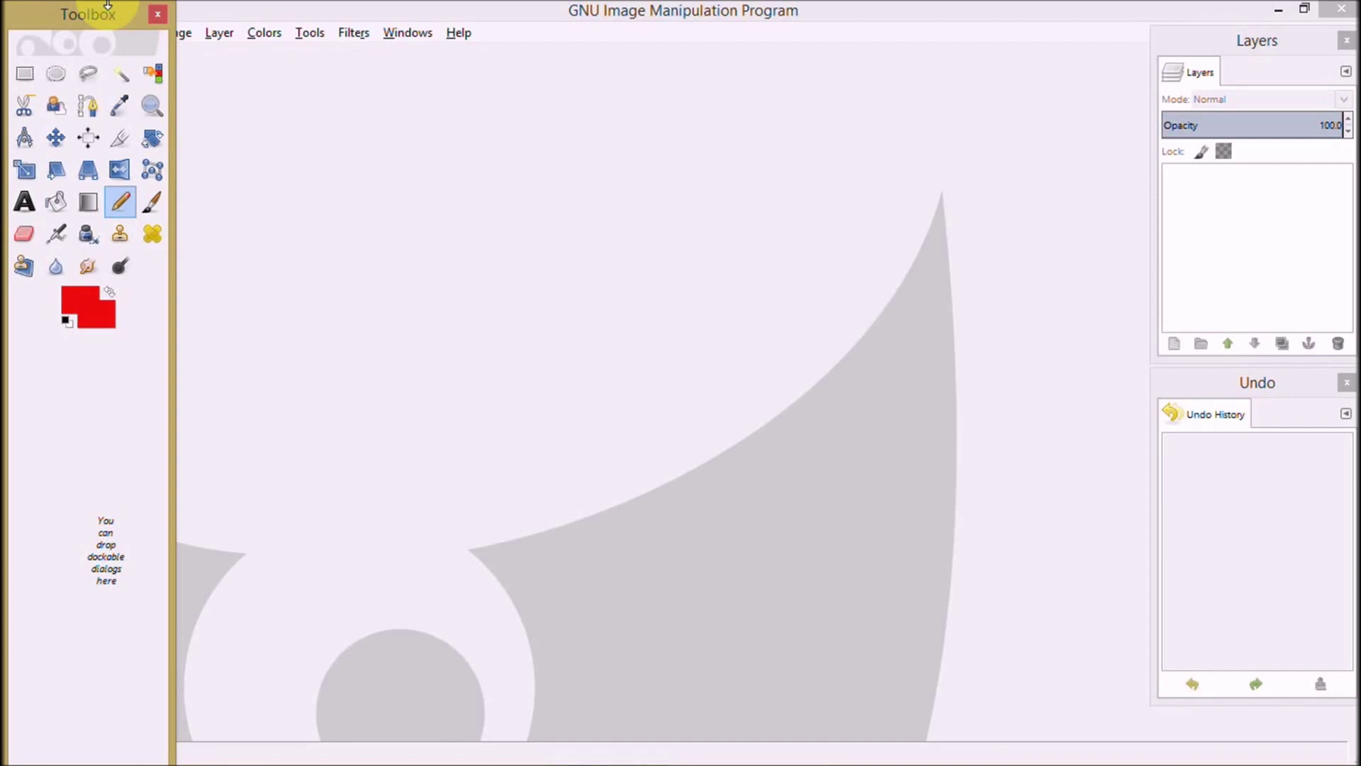
{"action": "left_click_drag", "start_coordinate": [107, 5], "coordinate": [107, 484]}
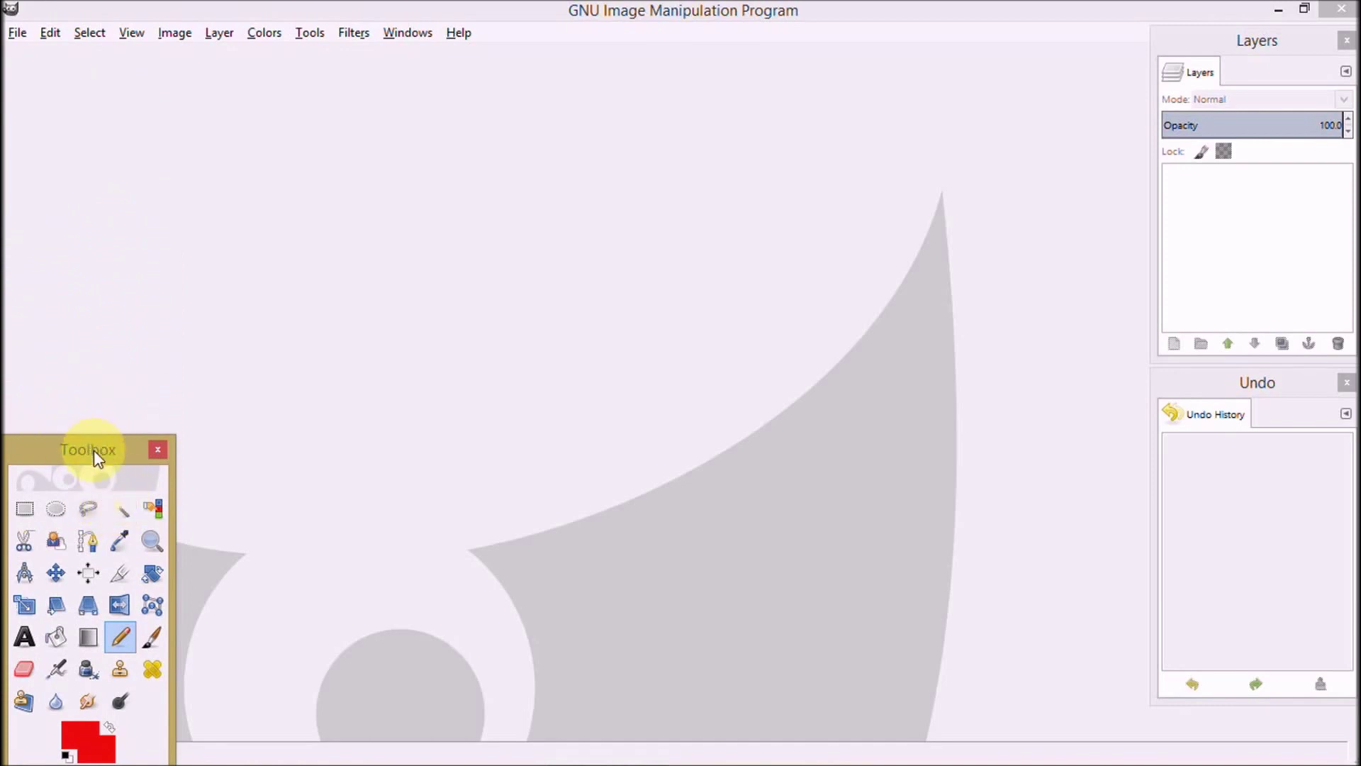
{"action": "left_click_drag", "start_coordinate": [93, 450], "coordinate": [92, 59]}
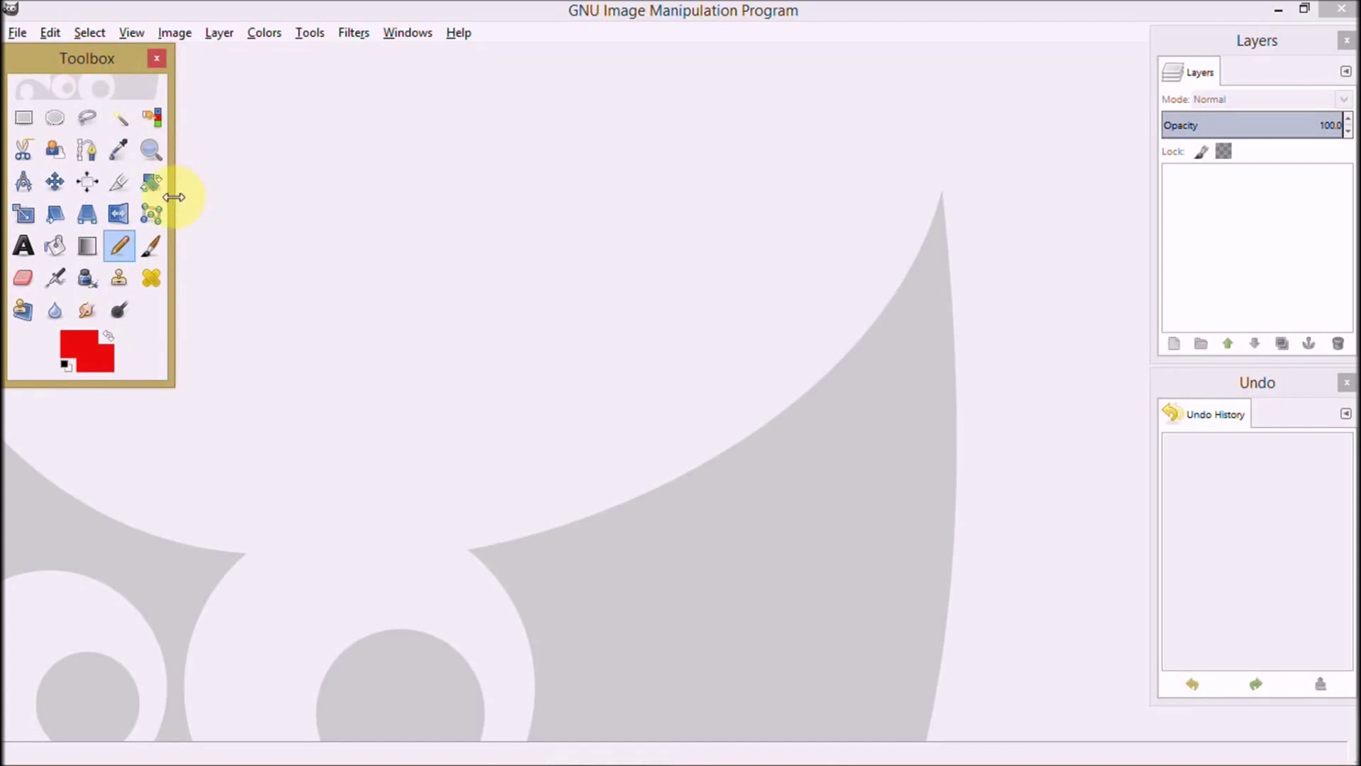
{"action": "left_click_drag", "start_coordinate": [174, 197], "coordinate": [27, 213]}
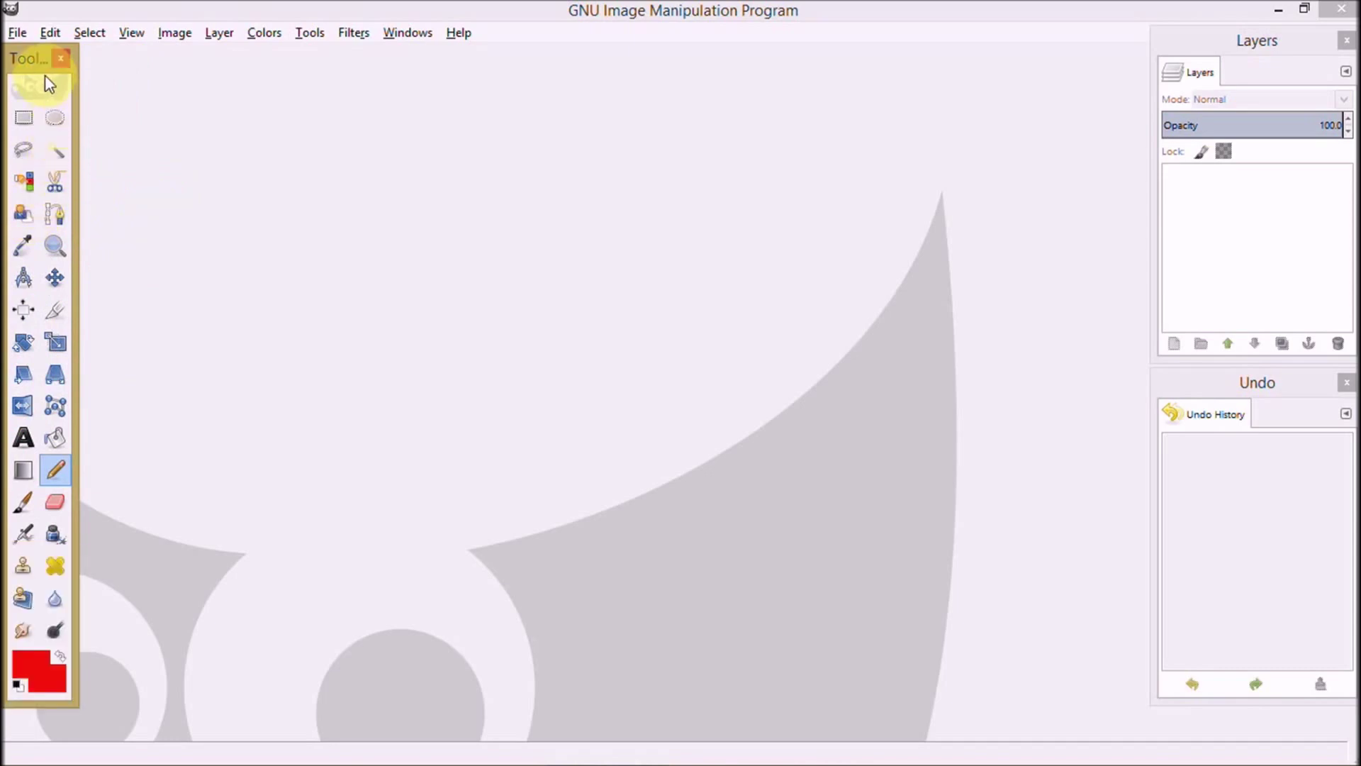
{"action": "left_click_drag", "start_coordinate": [32, 57], "coordinate": [37, 70]}
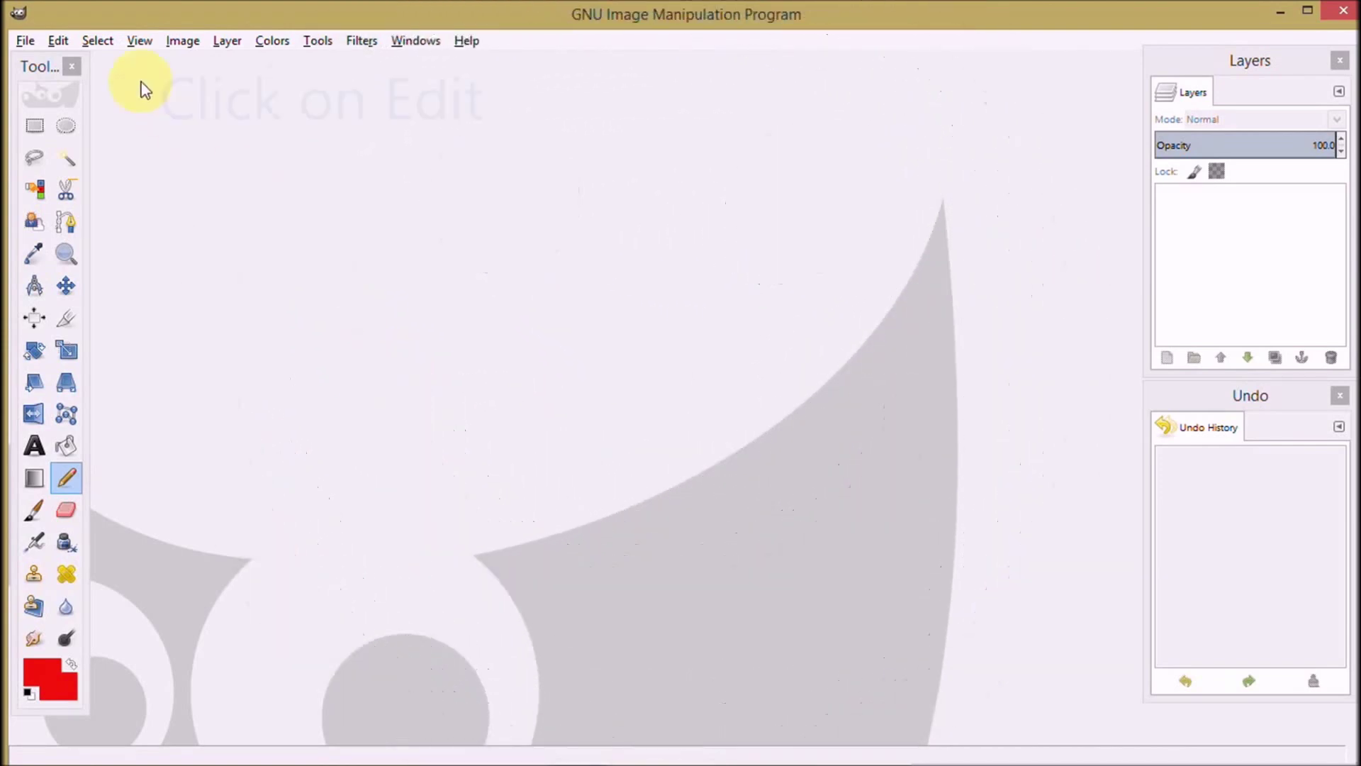
- Open the Preferences and choose Gigabytes as the unit for the tile cache size
{"action": "left_click", "coordinate": [59, 40]}
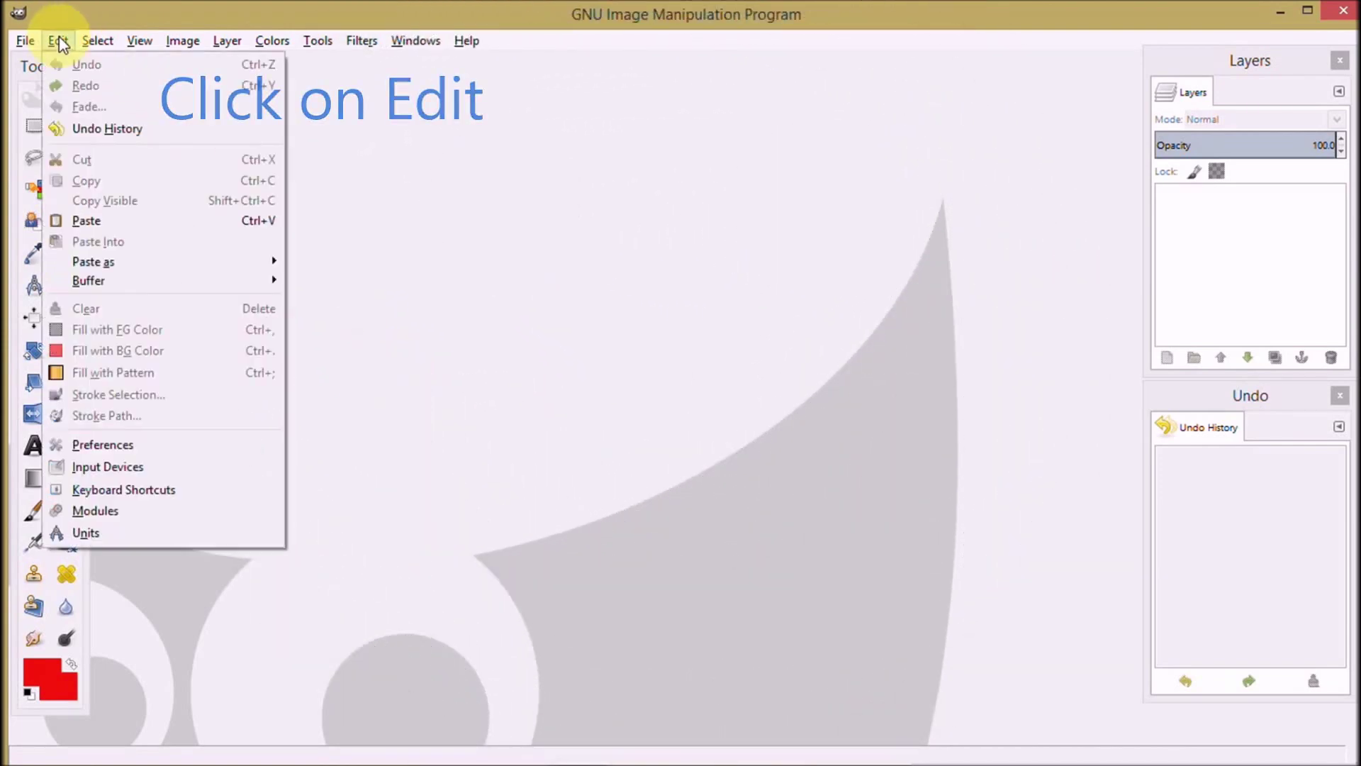
{"action": "left_click", "coordinate": [147, 446]}
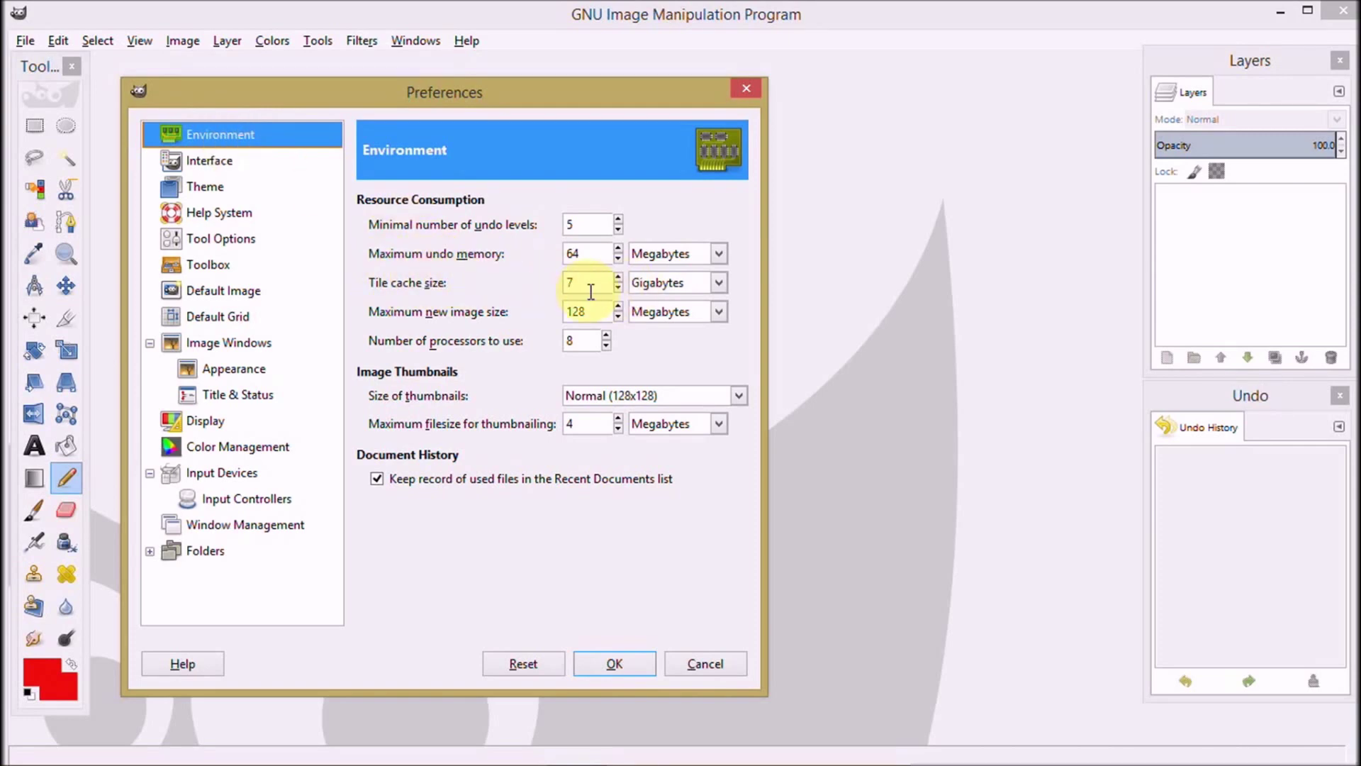
{"action": "mouse_move", "coordinate": [584, 283]}
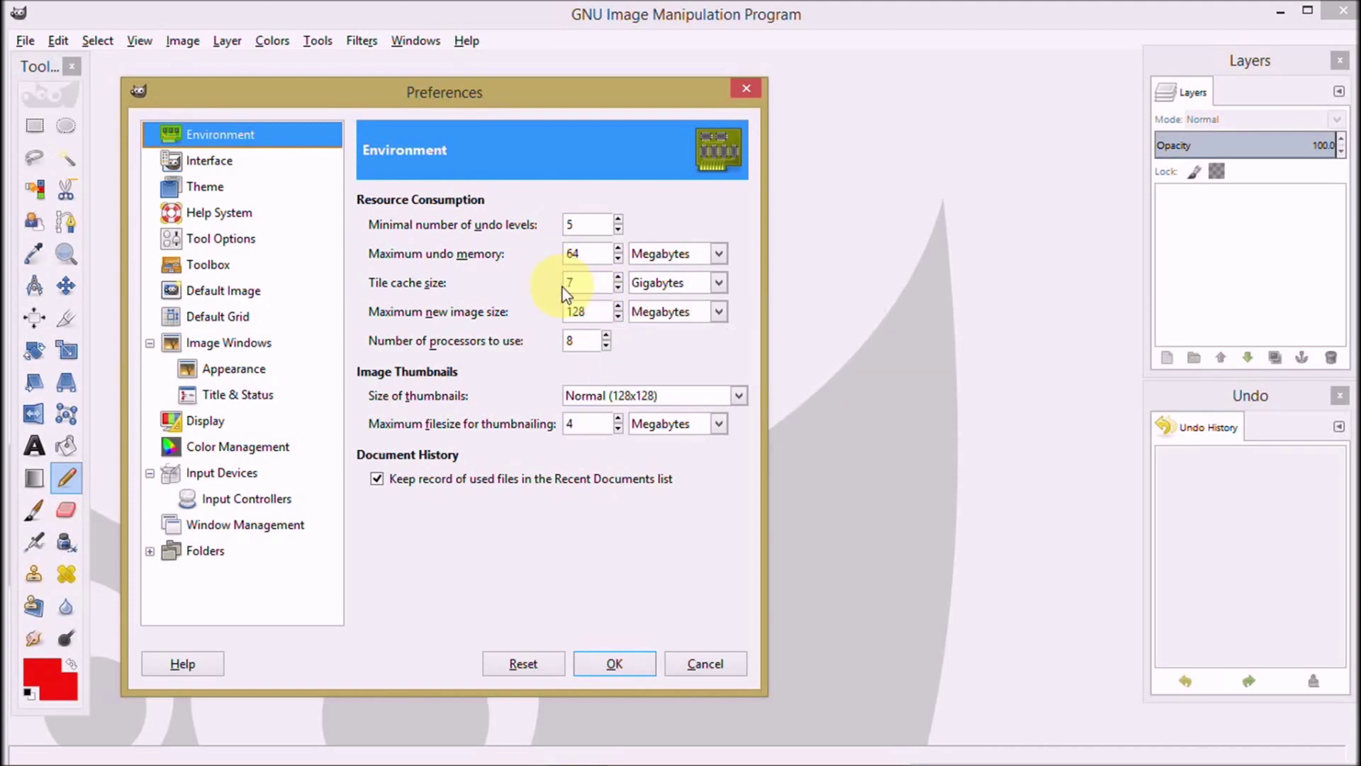
{"action": "left_click", "coordinate": [718, 284]}
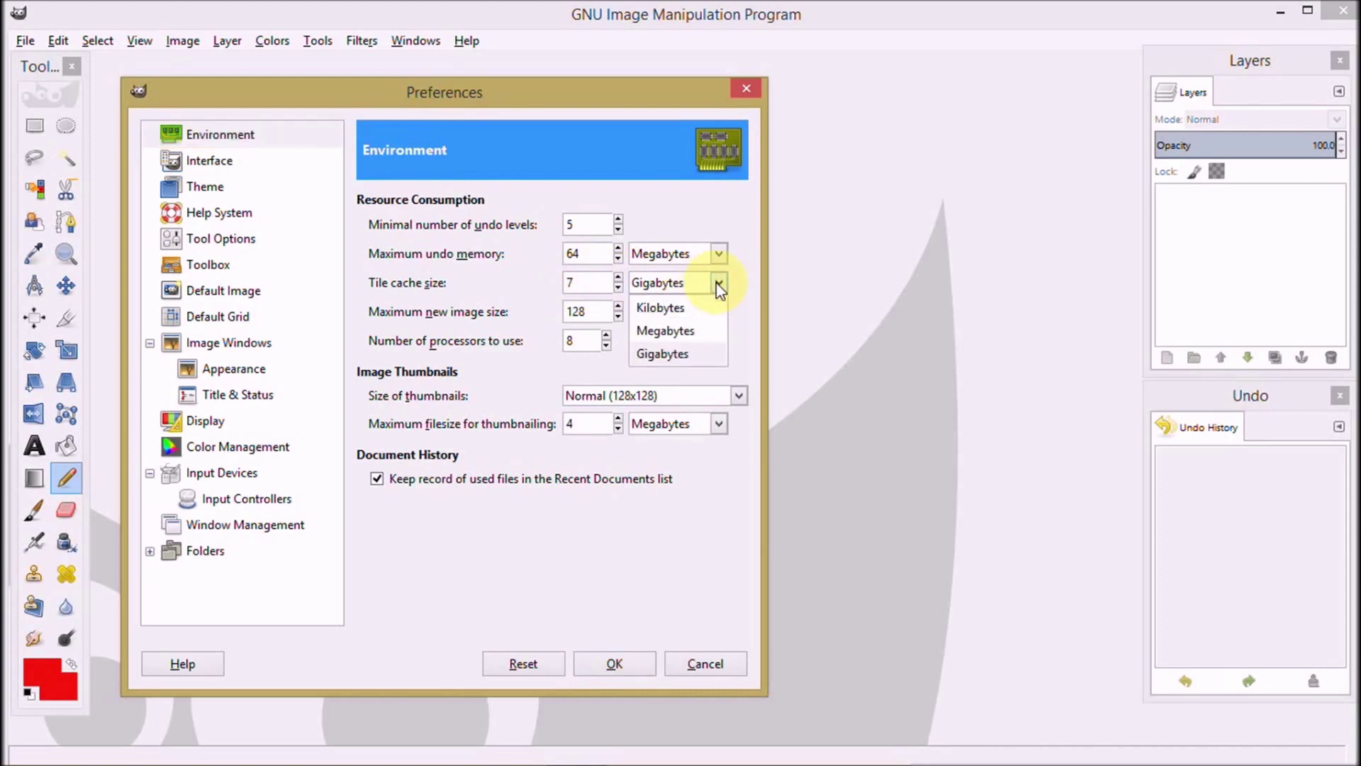
{"action": "left_click", "coordinate": [686, 354]}
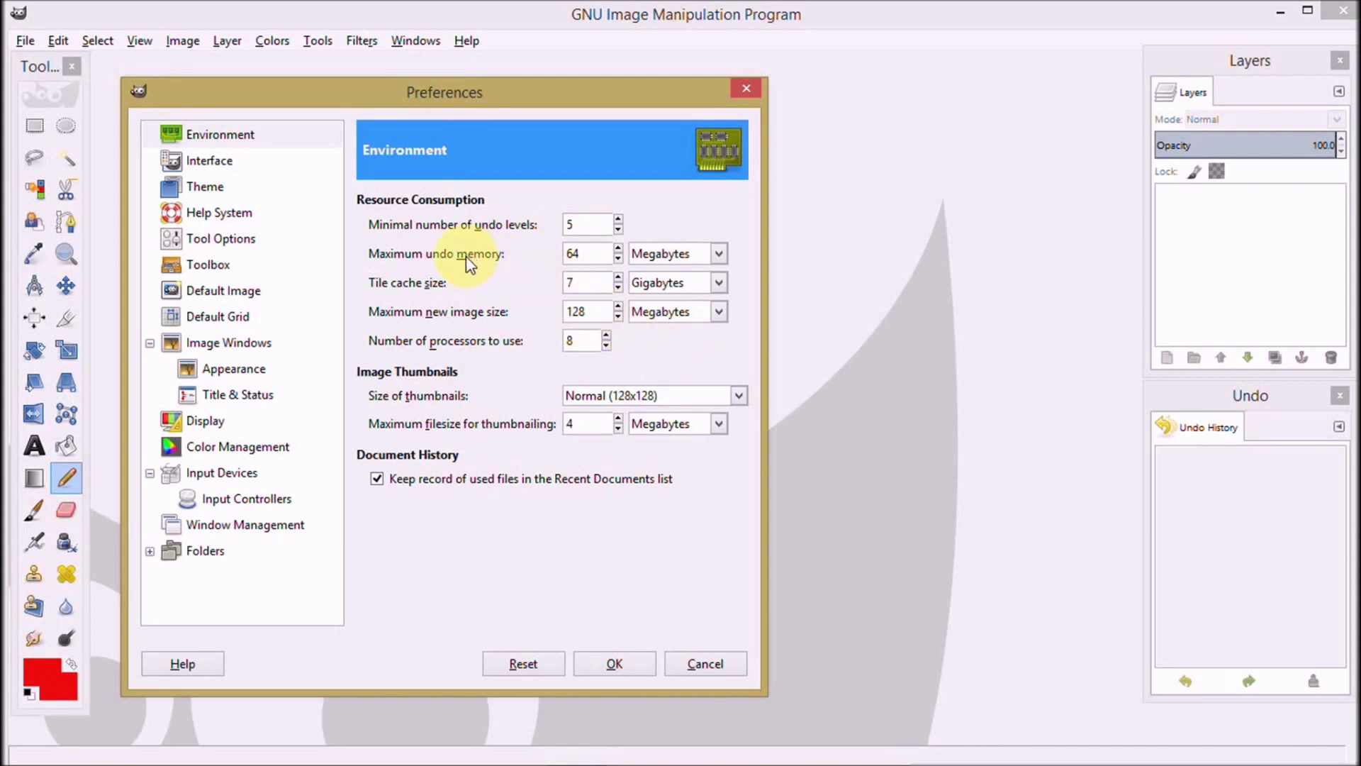
- In the Tool Options preferences, set the default interpolation to None and enable saving tool options on exit
{"action": "left_click", "coordinate": [225, 241]}
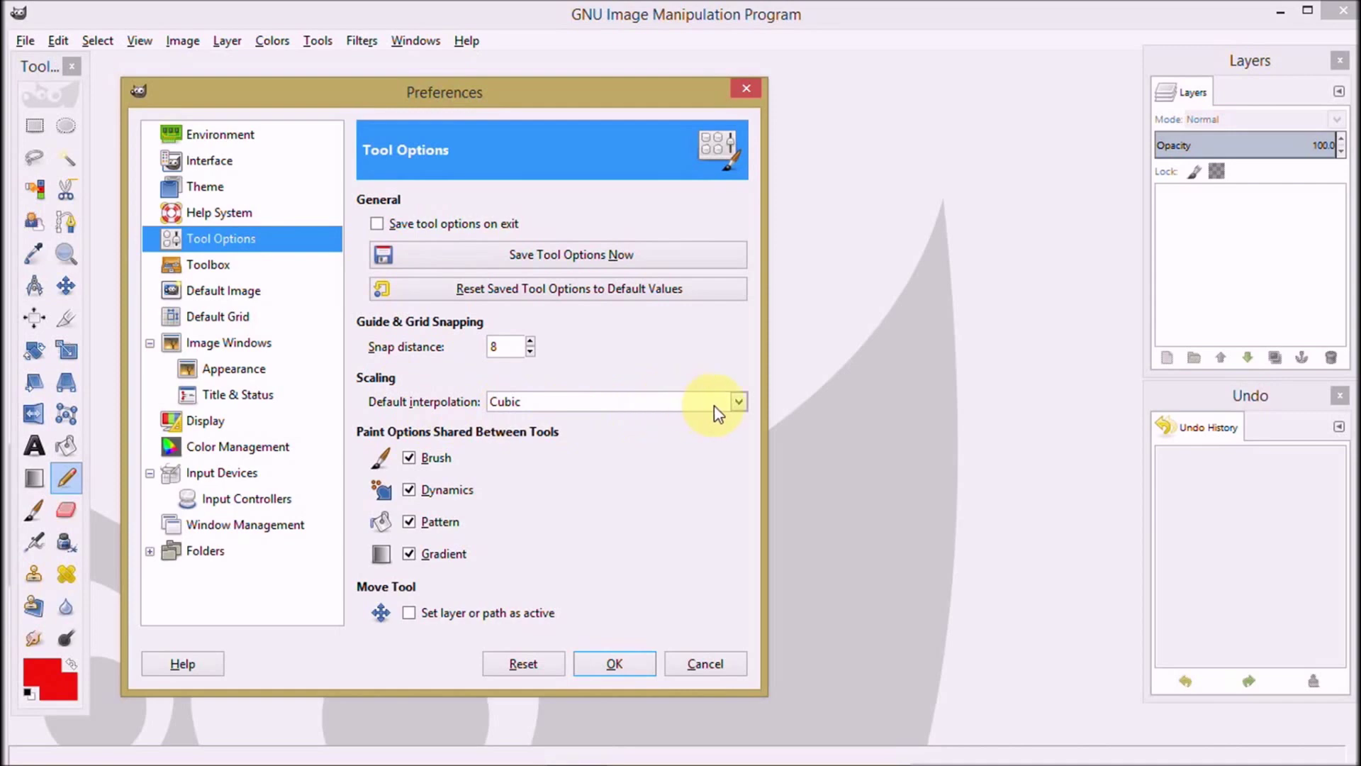
{"action": "left_click", "coordinate": [739, 404]}
{"action": "left_click", "coordinate": [739, 404]}
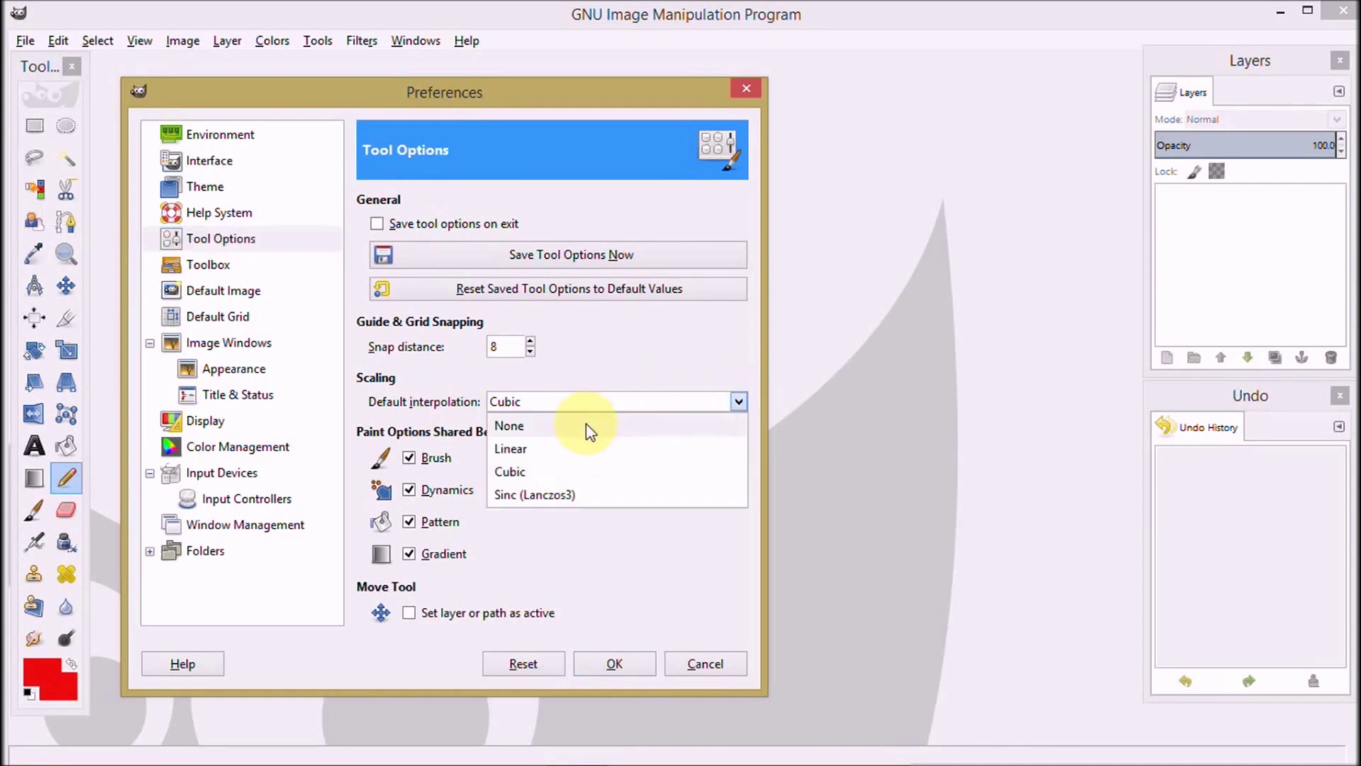
{"action": "left_click", "coordinate": [556, 427]}
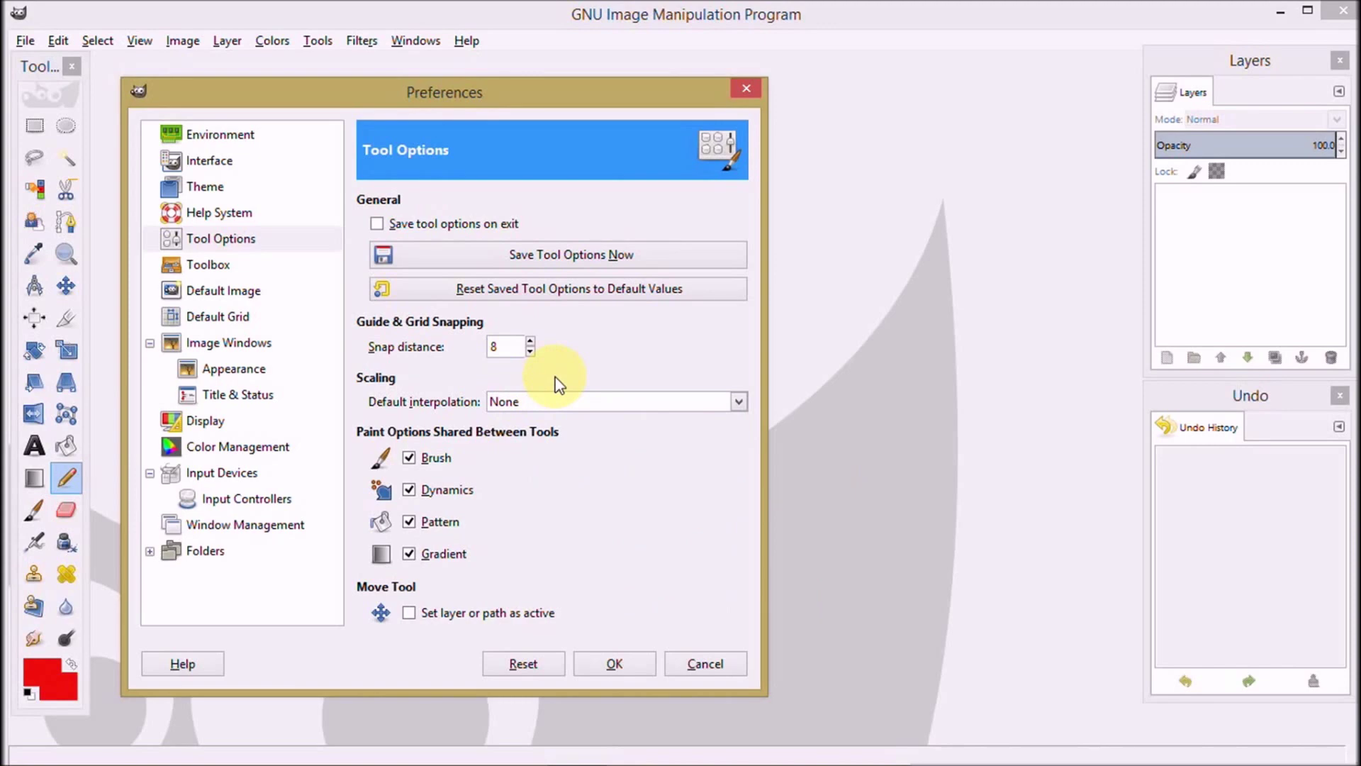
{"action": "left_click", "coordinate": [378, 224]}
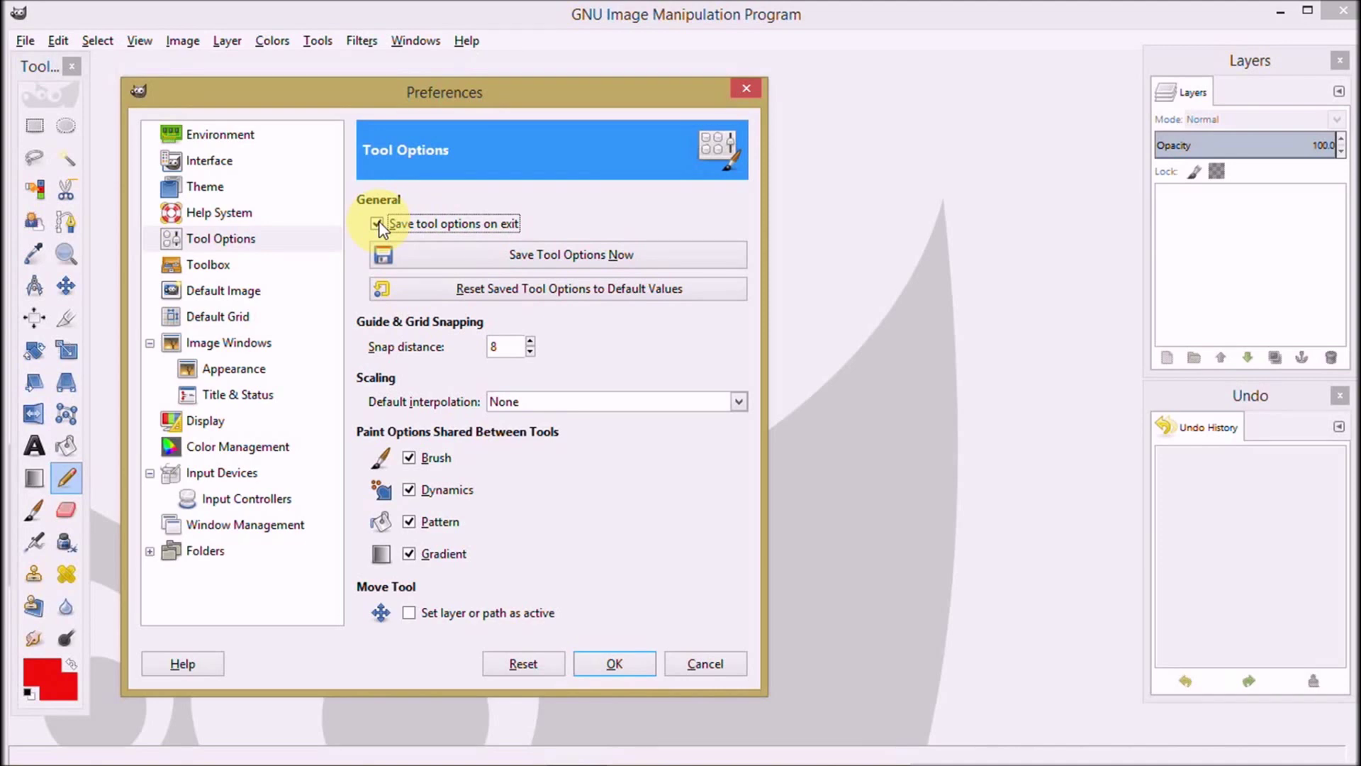
- Set the default new image to portrait orientation, in inches, with a width of 8 and a height of 9
{"action": "left_click", "coordinate": [227, 270]}
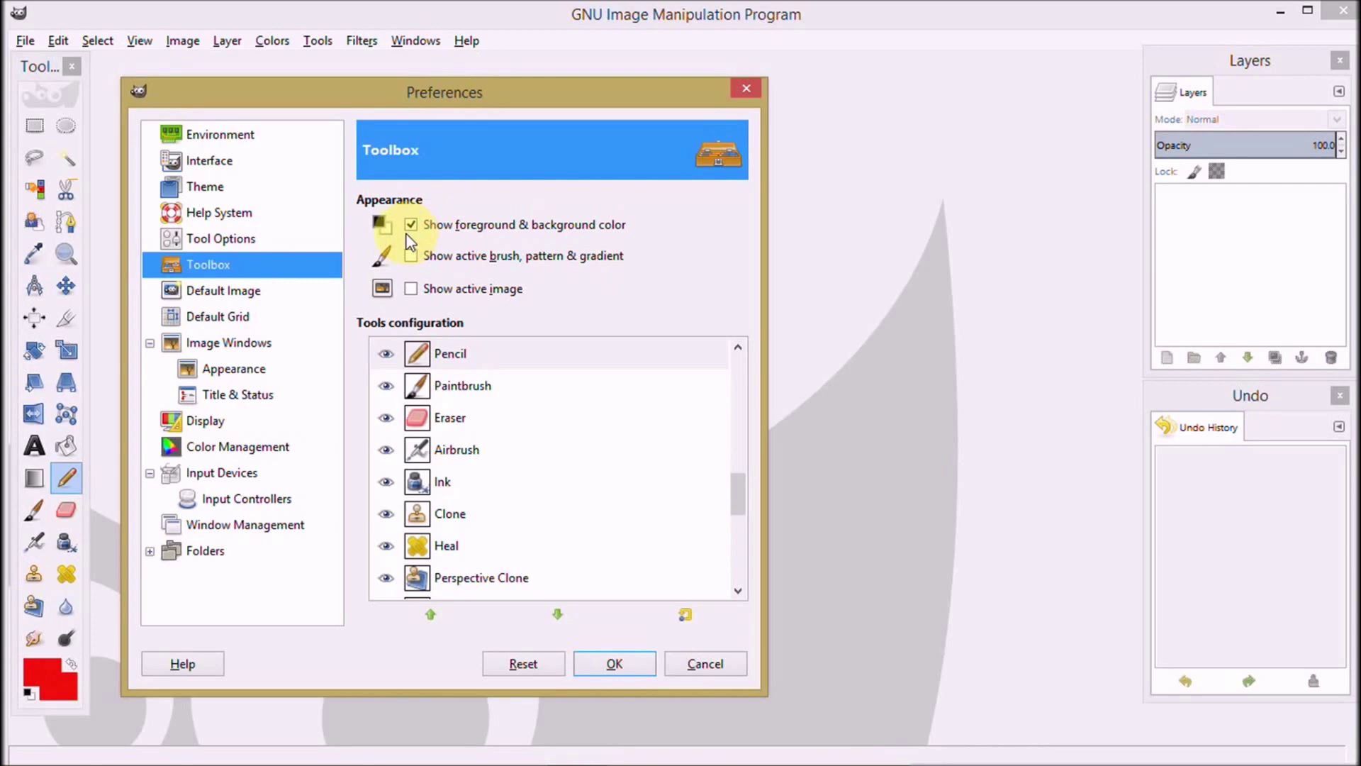
{"action": "left_click", "coordinate": [237, 298]}
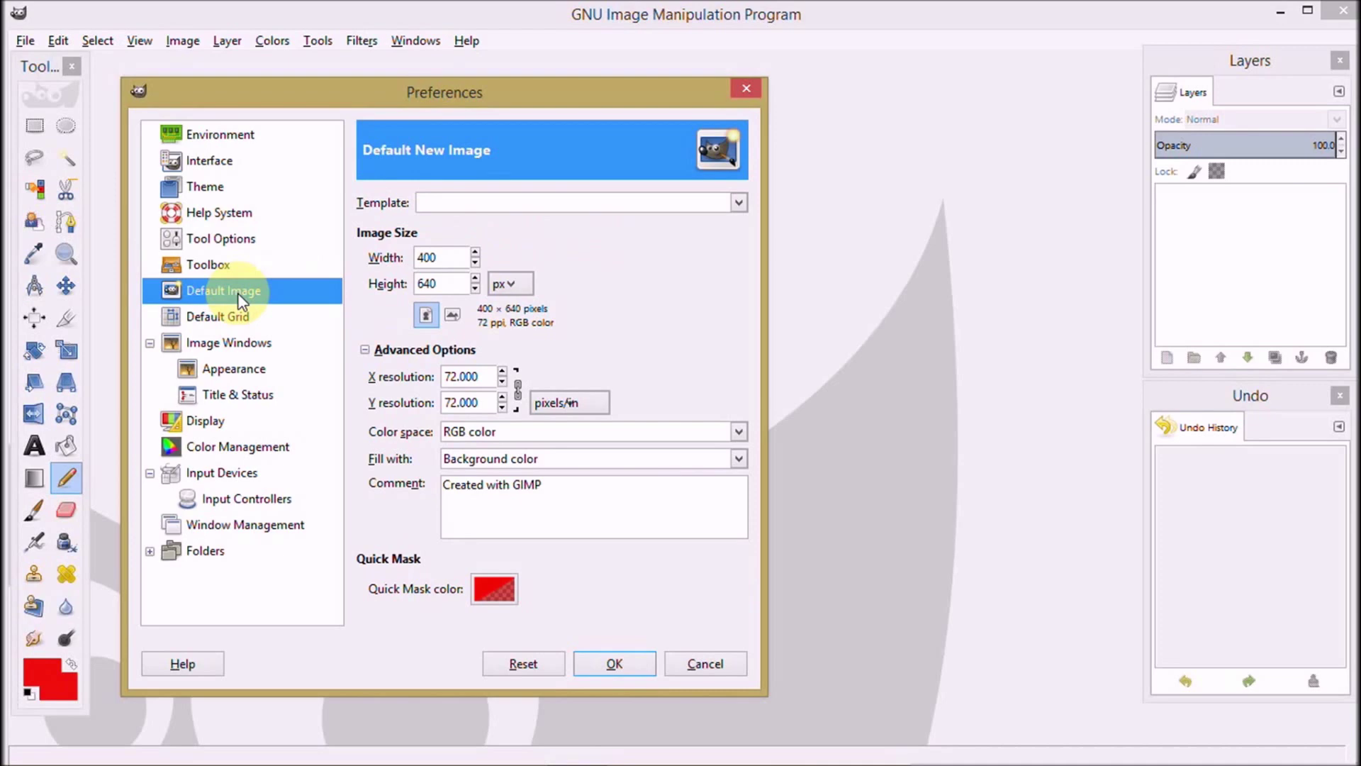
{"action": "left_click", "coordinate": [425, 316]}
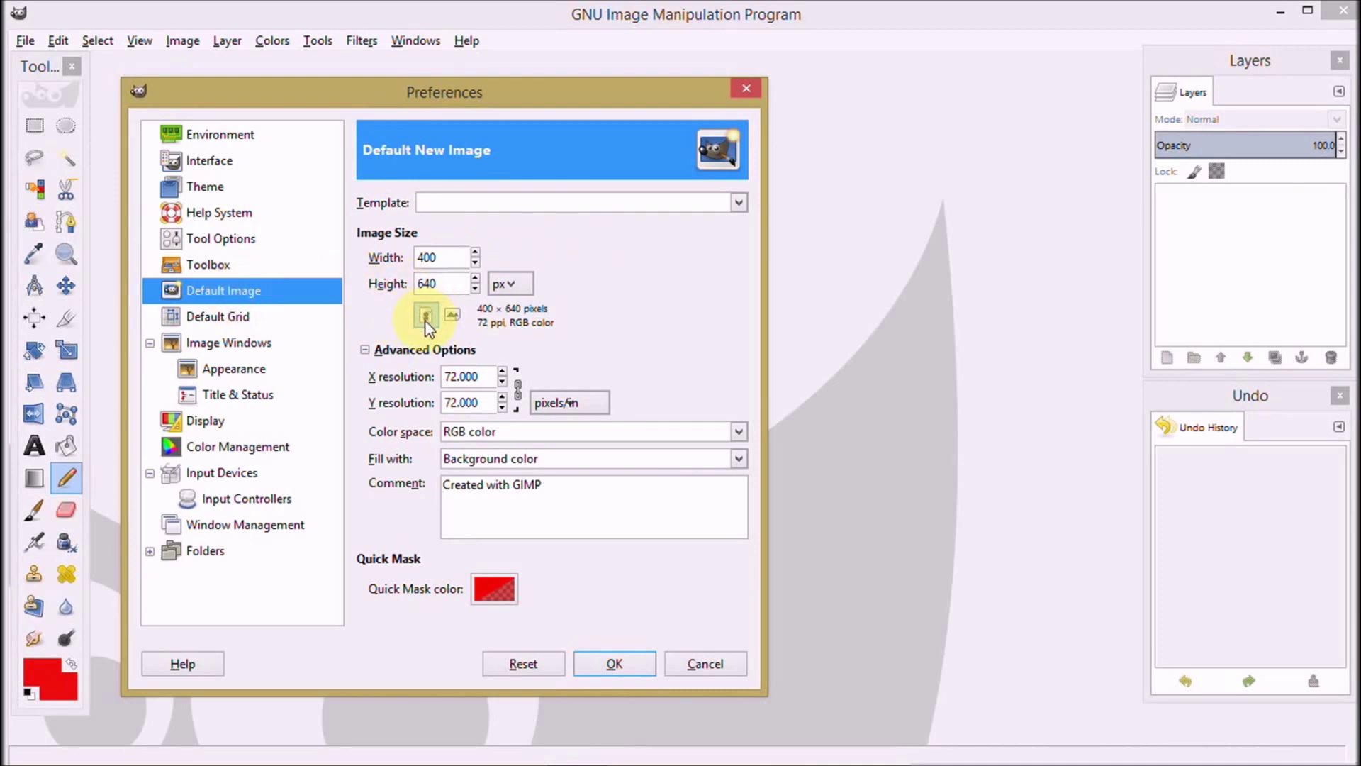
{"action": "left_click", "coordinate": [509, 284]}
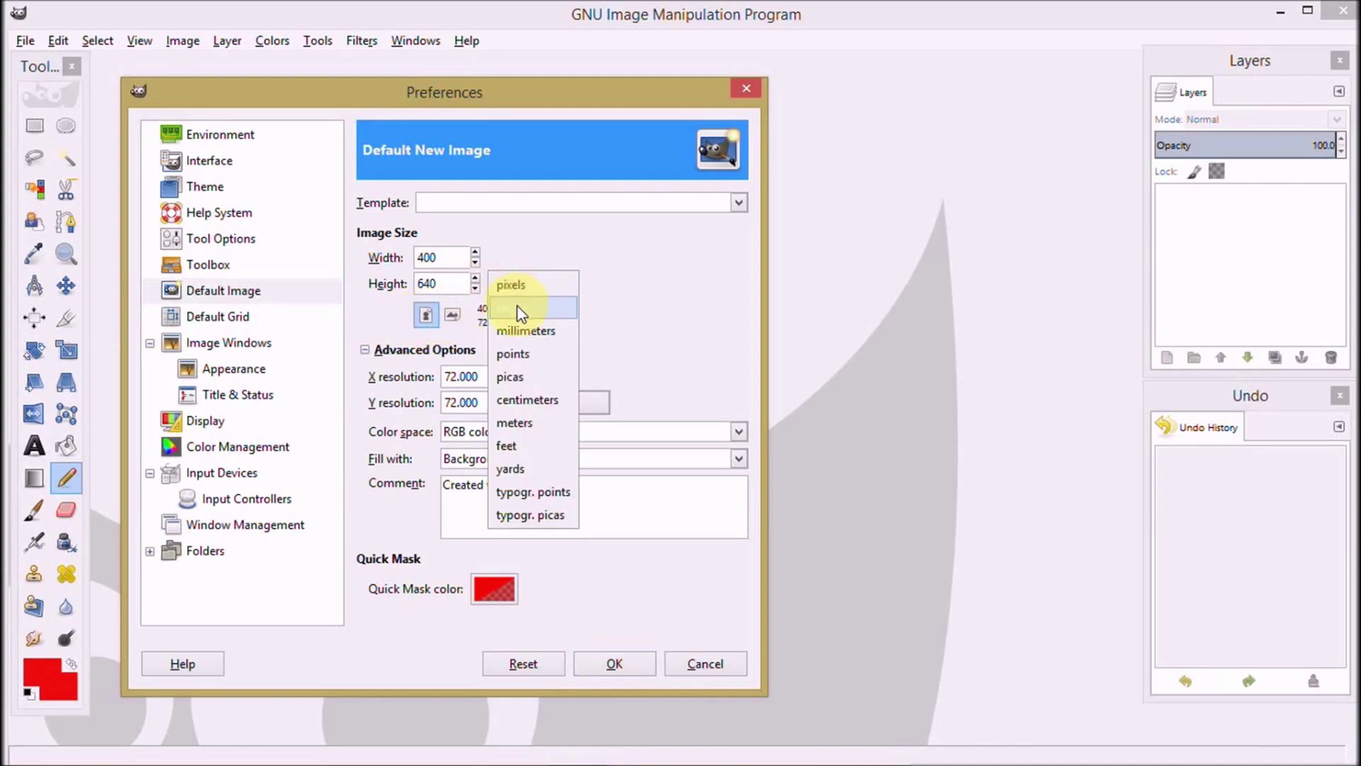
{"action": "left_click", "coordinate": [521, 309]}
{"action": "left_click_drag", "start_coordinate": [446, 258], "coordinate": [416, 257]}
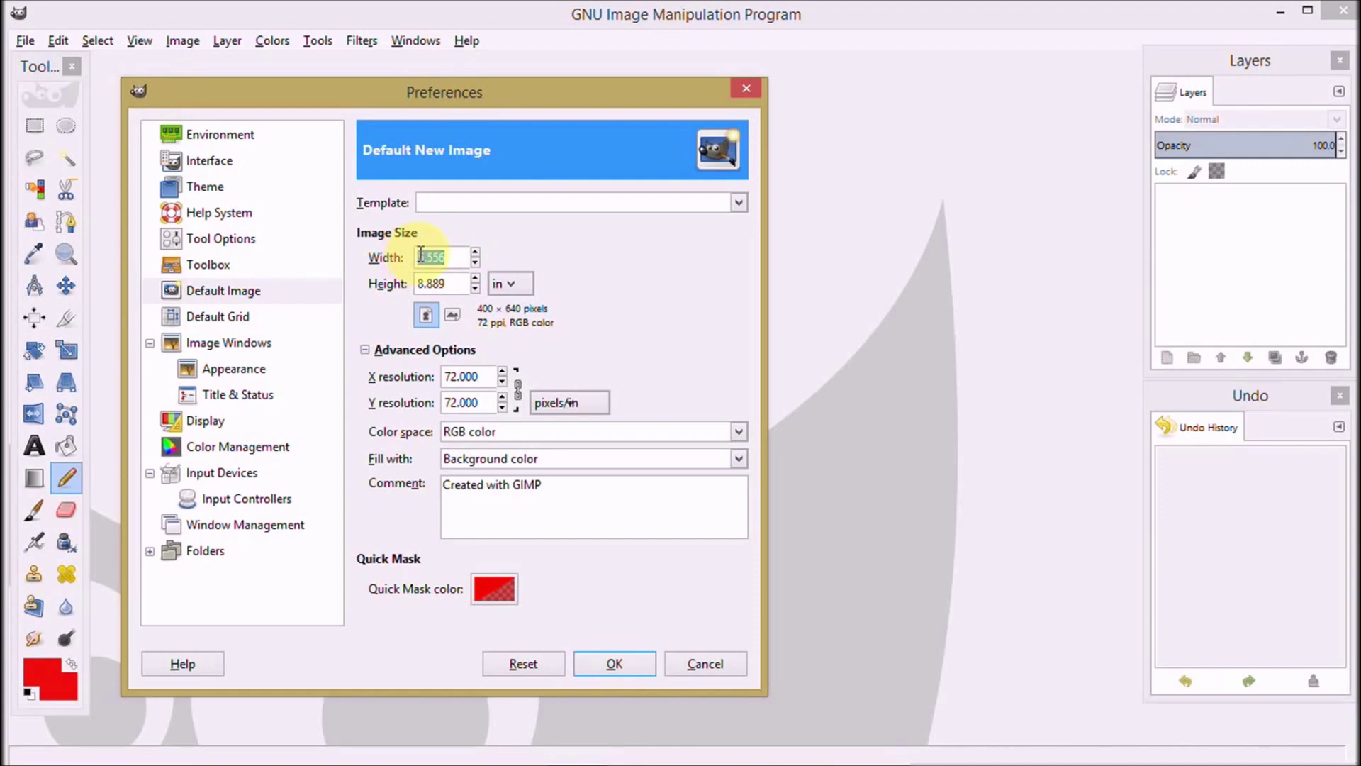
{"action": "type", "text": "1"}
{"action": "key", "text": "Tab"}
{"action": "type", "text": "9"}
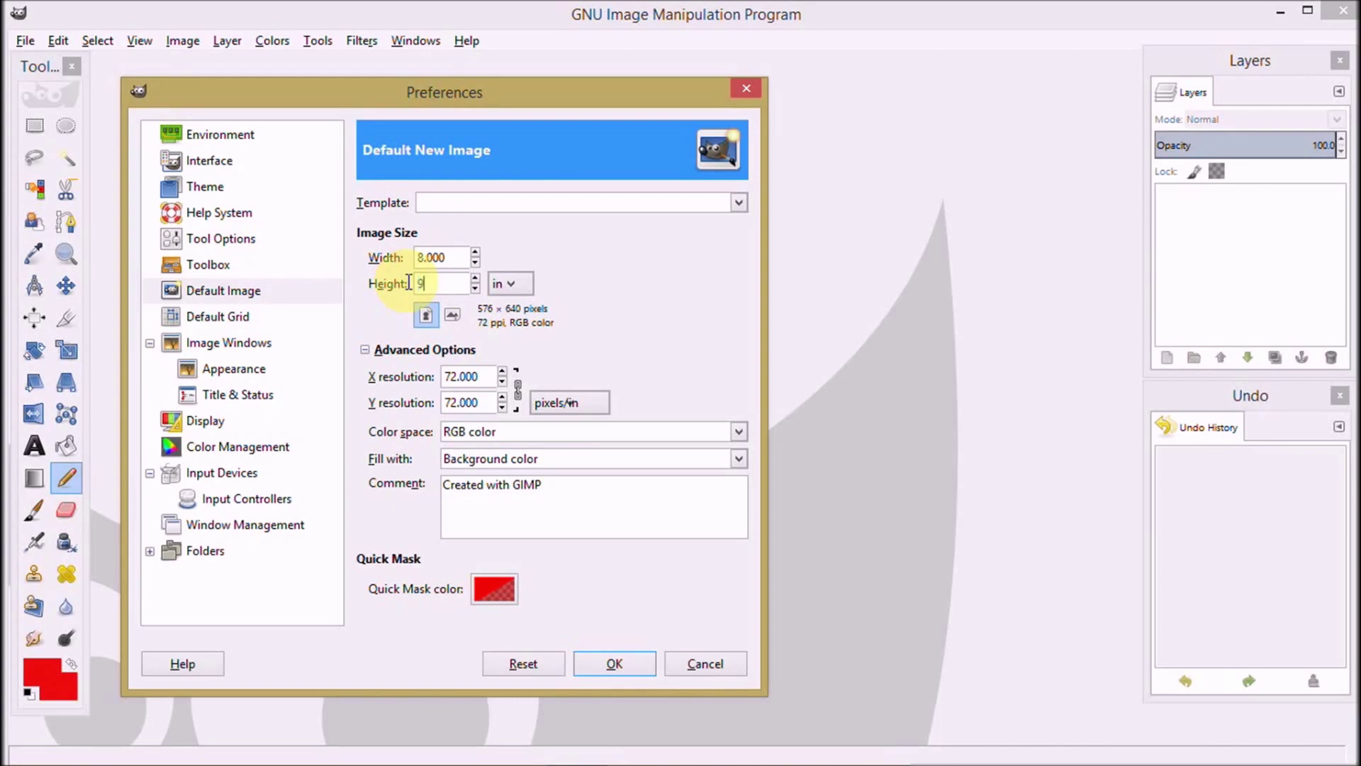
{"action": "left_click", "coordinate": [466, 258]}
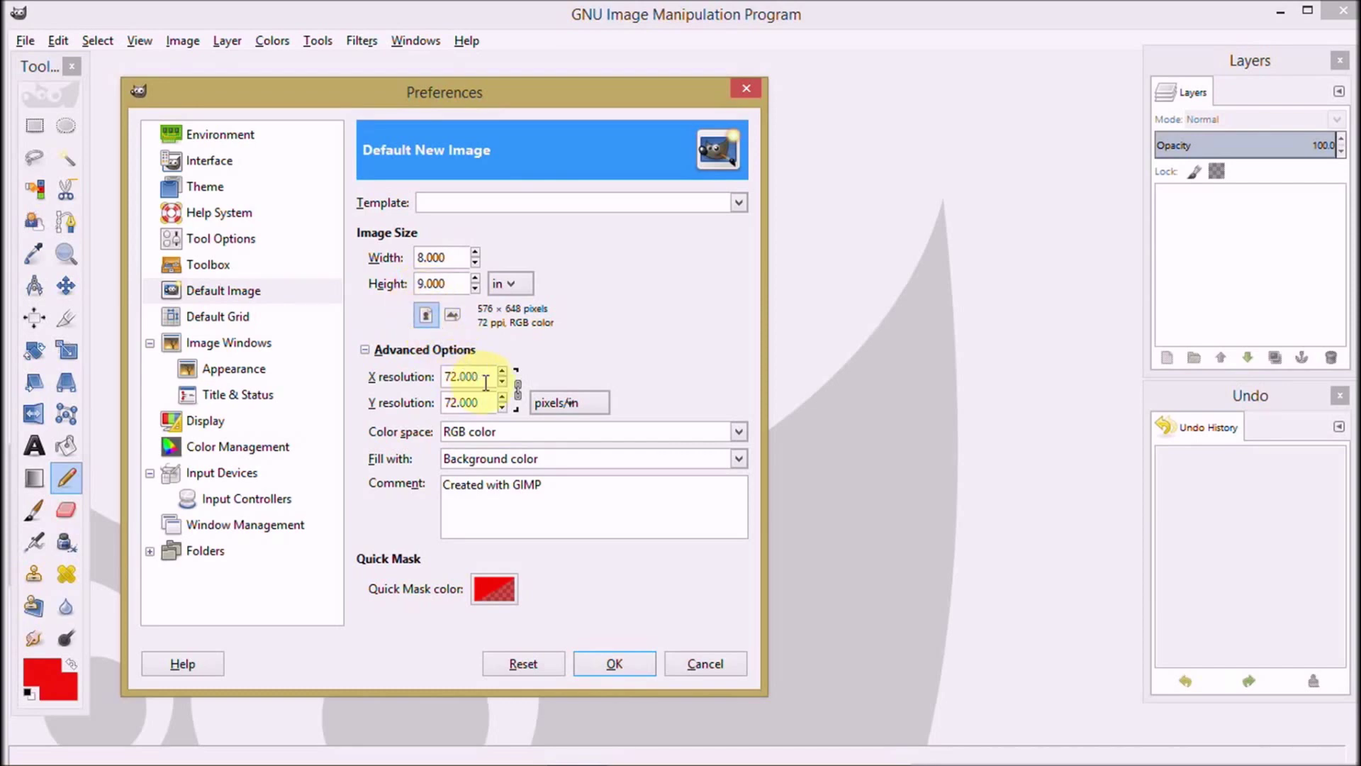
- Set the default image's X and Y resolution to 254 pixels/in, and apply the preferences after checking the image window appearance options
{"action": "left_click_drag", "start_coordinate": [479, 377], "coordinate": [444, 375]}
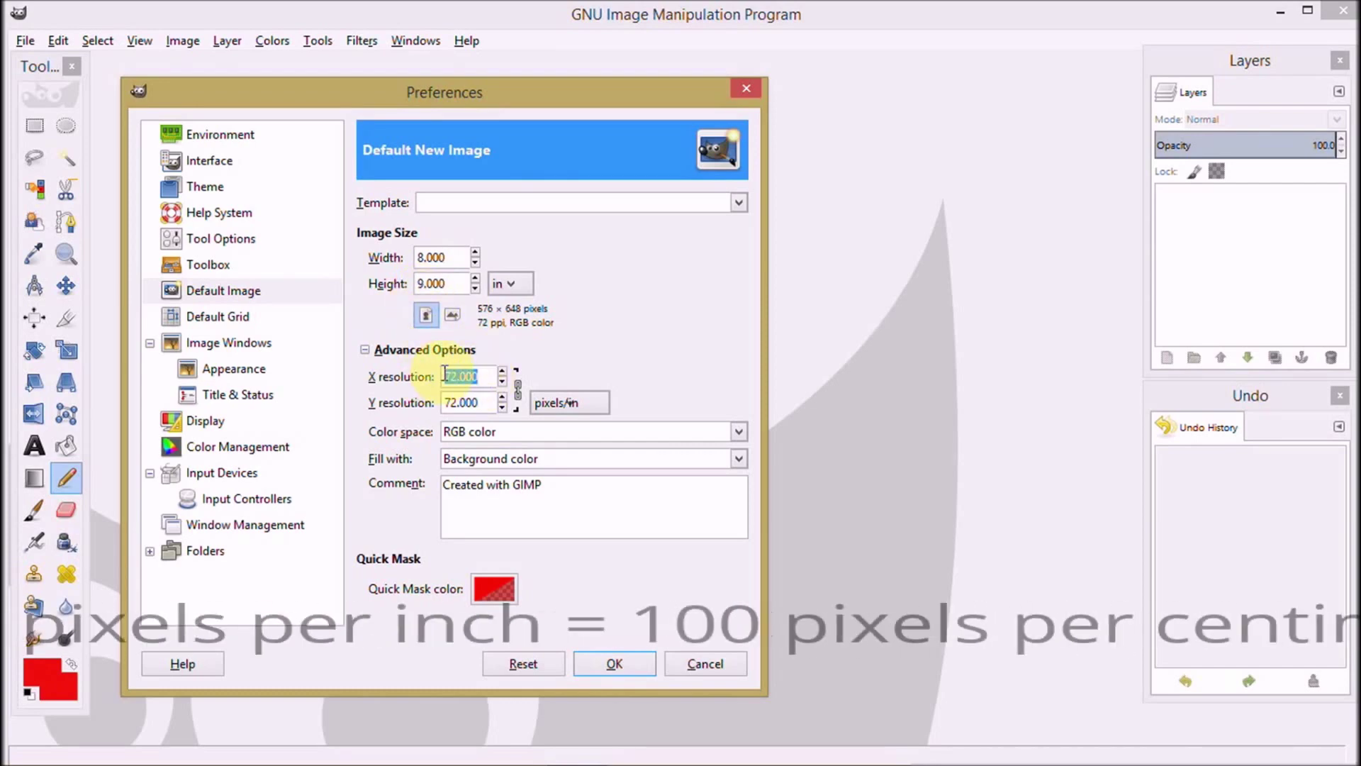
{"action": "type", "text": "254"}
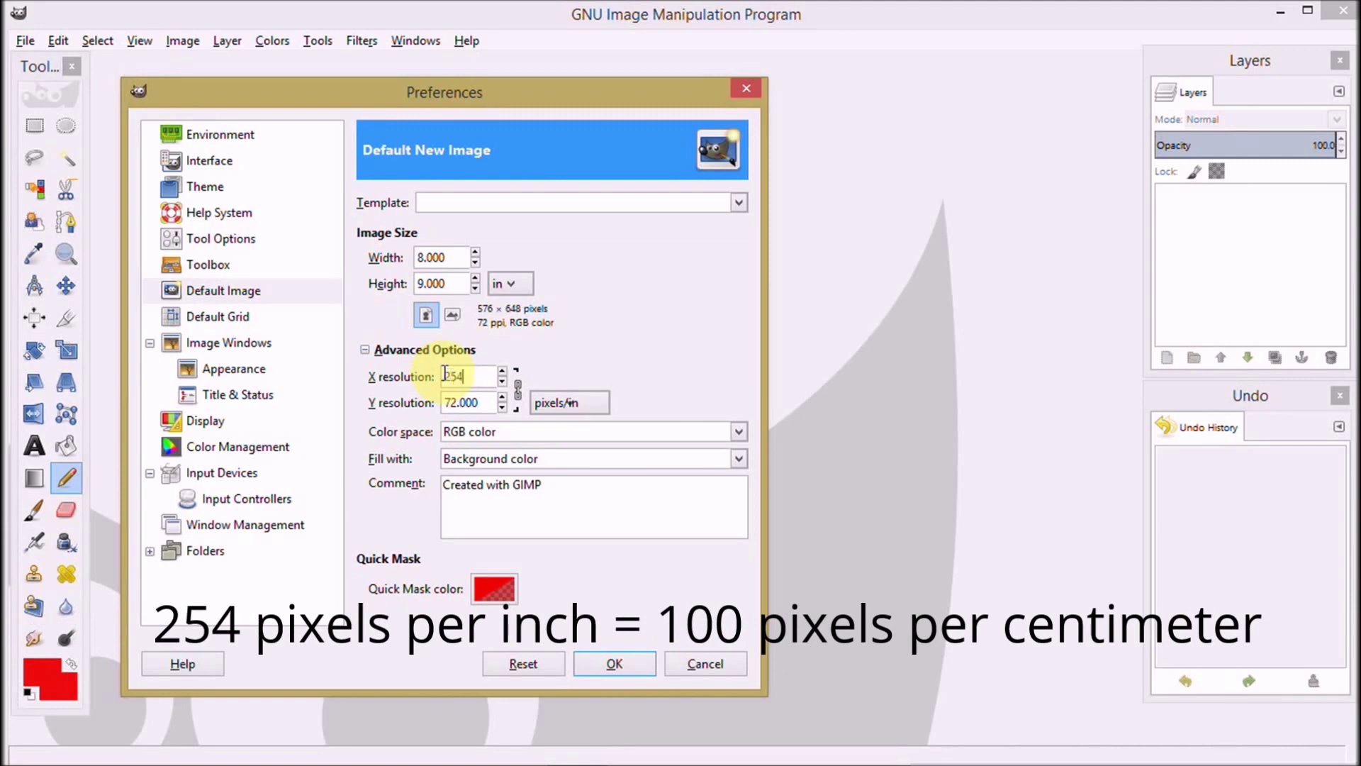
{"action": "key", "text": "Tab"}
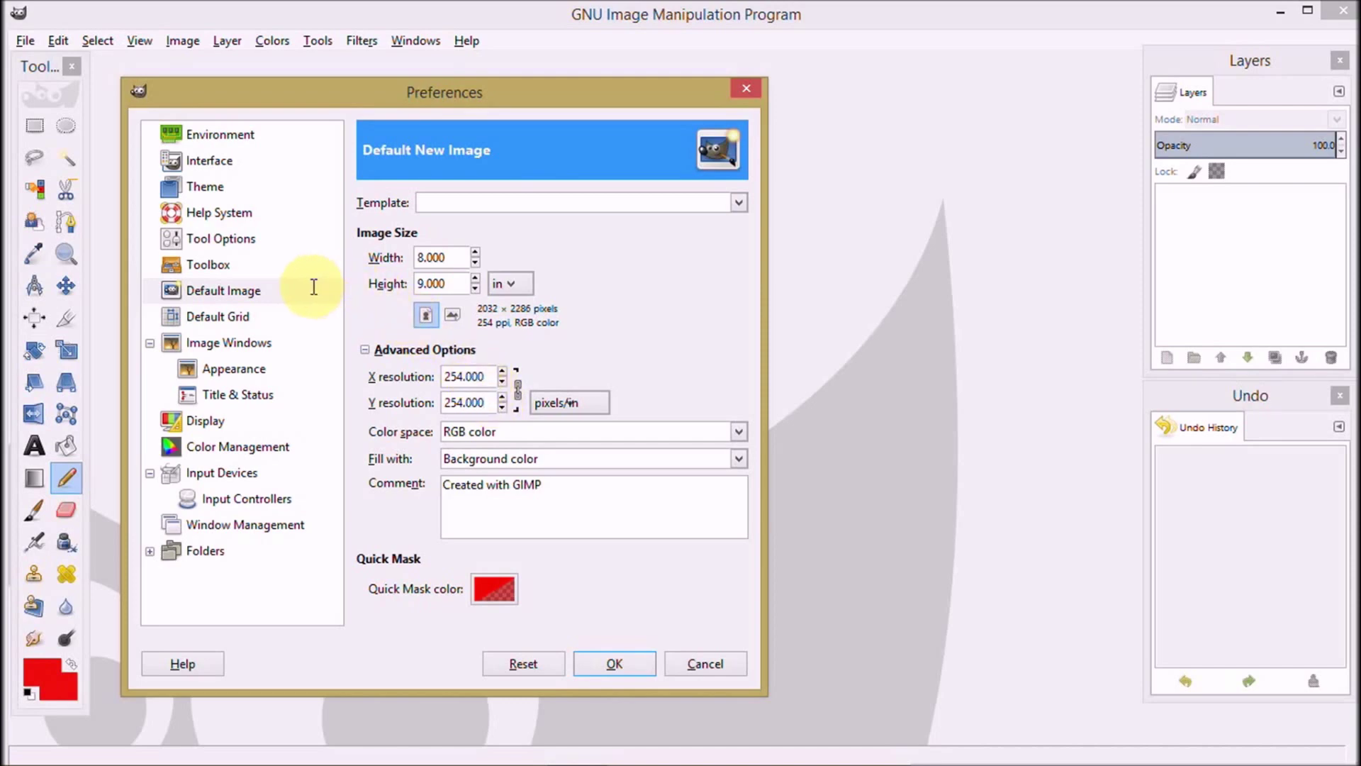
{"action": "left_click", "coordinate": [197, 369]}
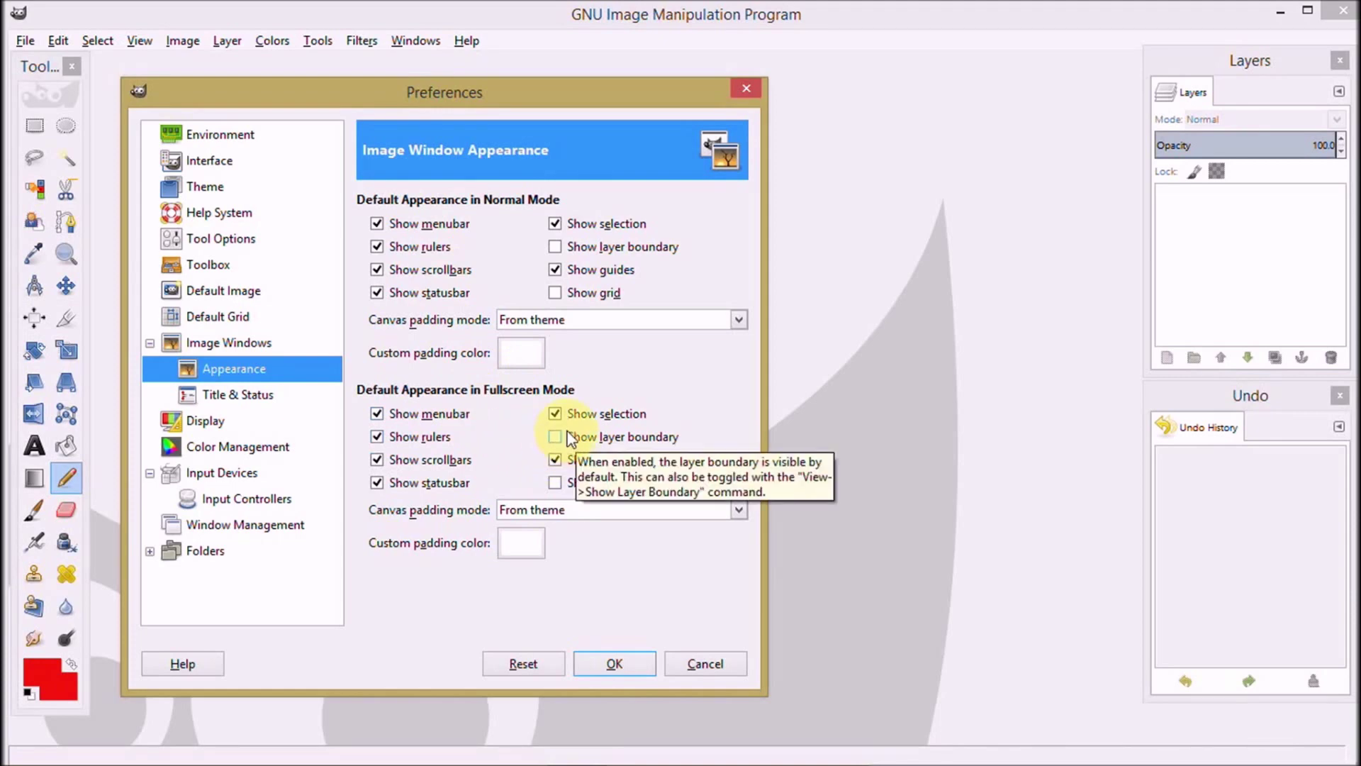
{"action": "left_click", "coordinate": [615, 663]}
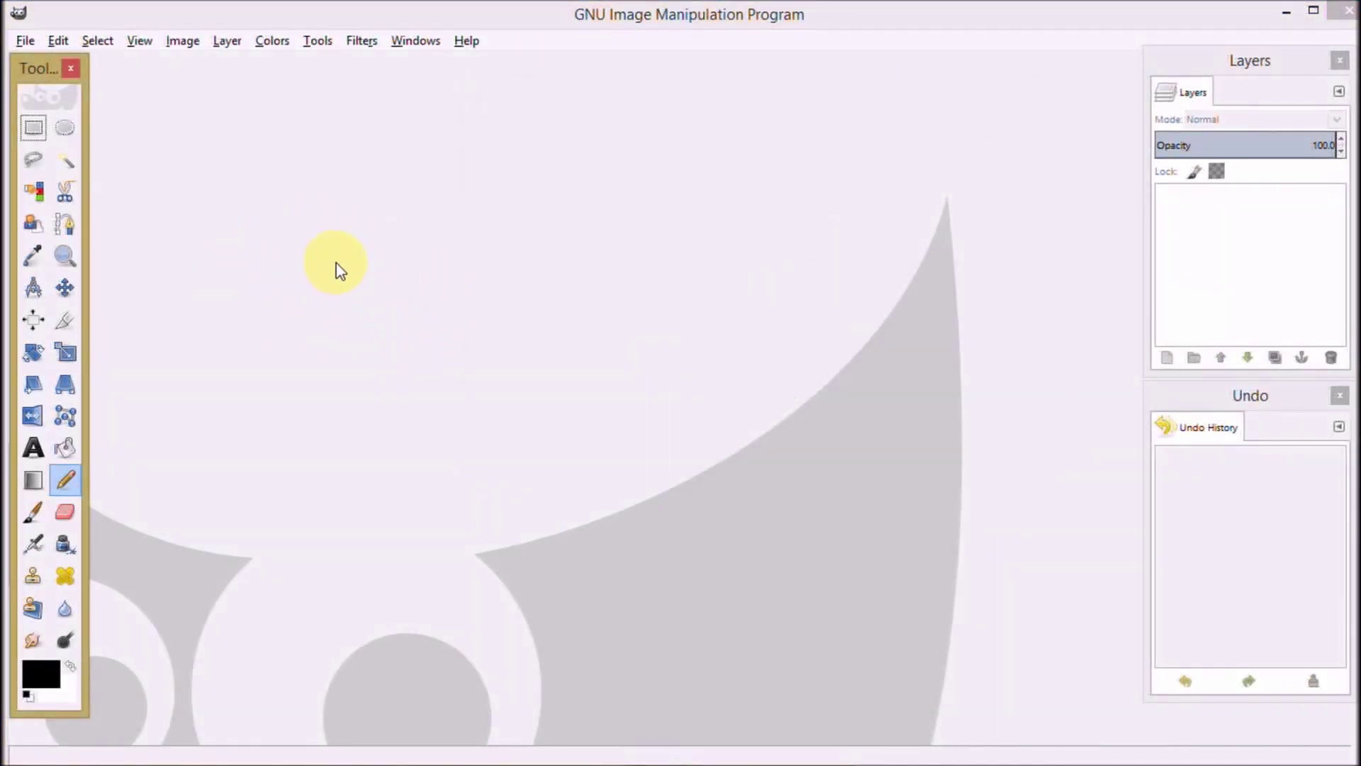
- Open the extended input device configuration from the Input Devices preferences
{"action": "left_click", "coordinate": [58, 41]}
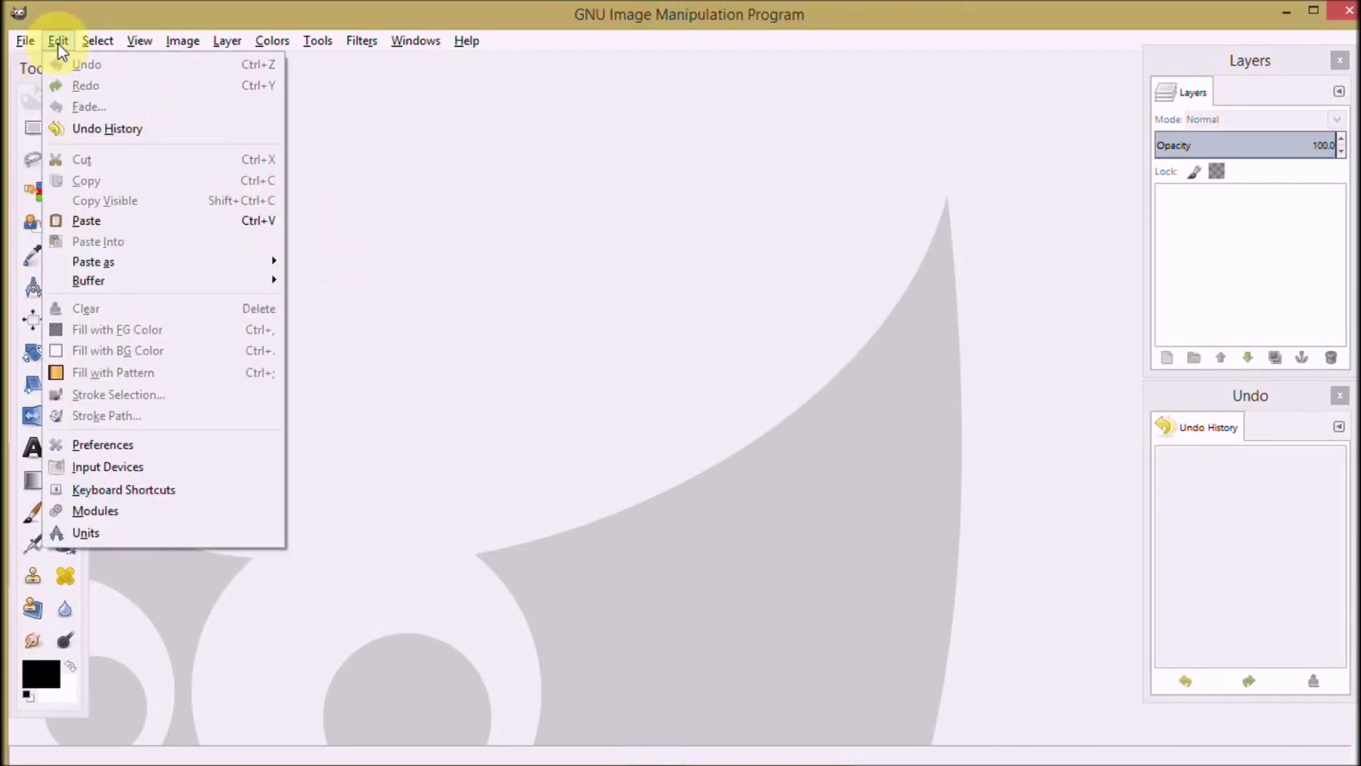
{"action": "left_click", "coordinate": [107, 445]}
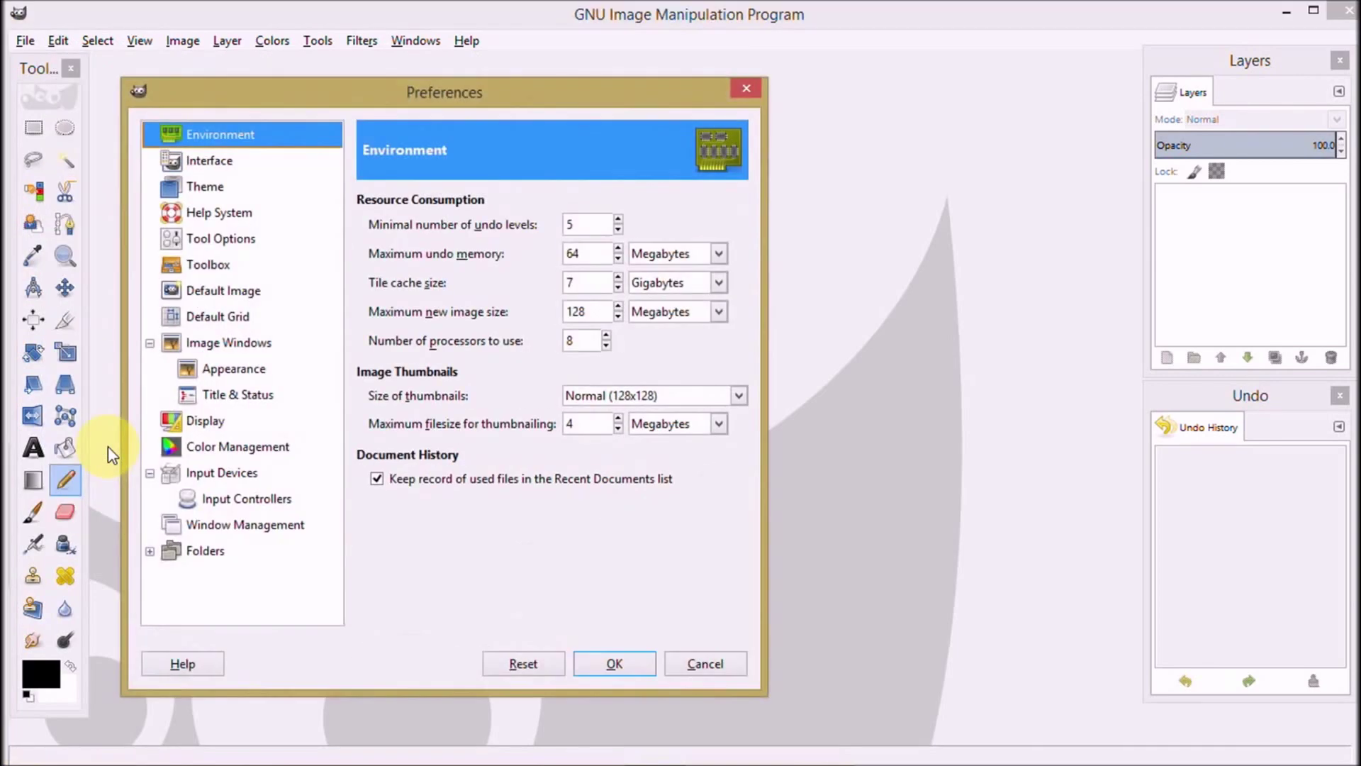
{"action": "left_click", "coordinate": [219, 479]}
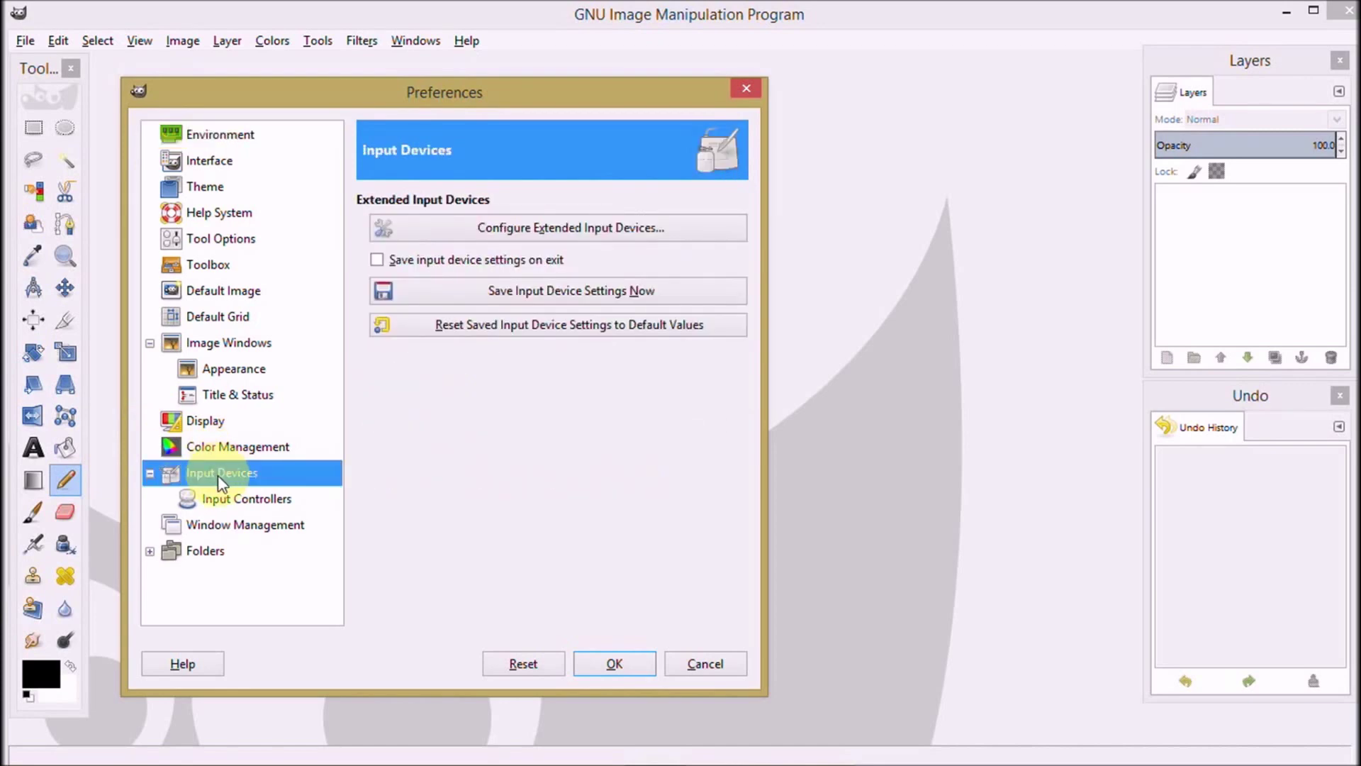
{"action": "left_click", "coordinate": [513, 228]}
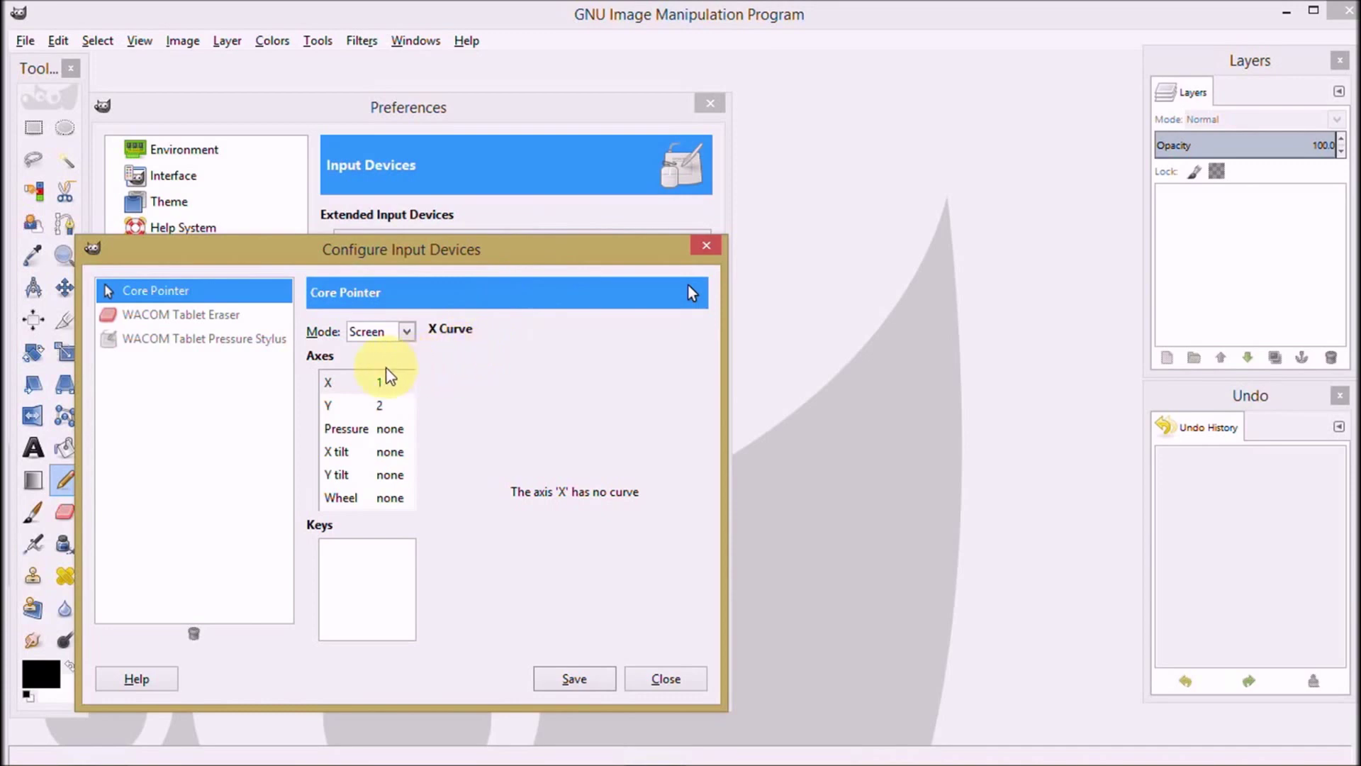
- Set the WACOM Tablet Pressure Stylus mode to Screen, close the device configuration and accept the preferences
{"action": "left_click", "coordinate": [203, 342]}
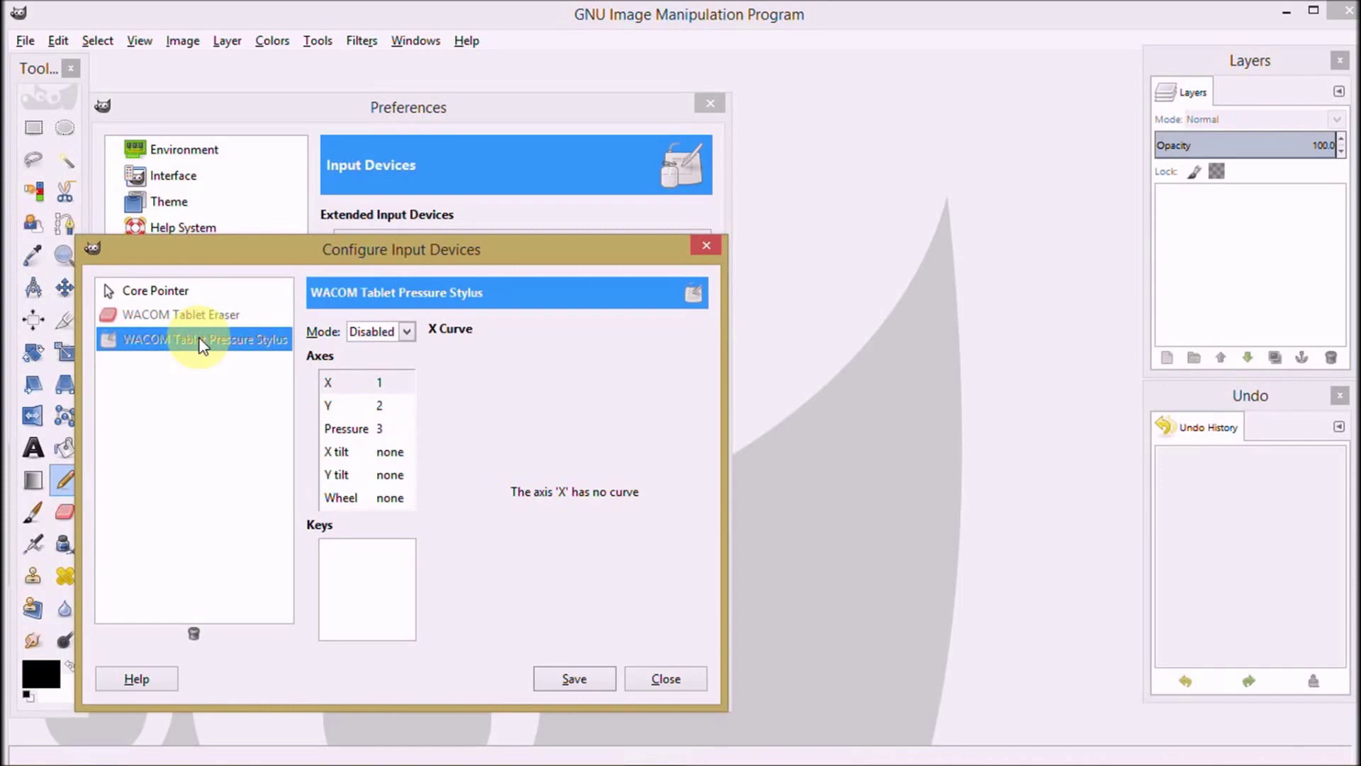
{"action": "left_click", "coordinate": [406, 332]}
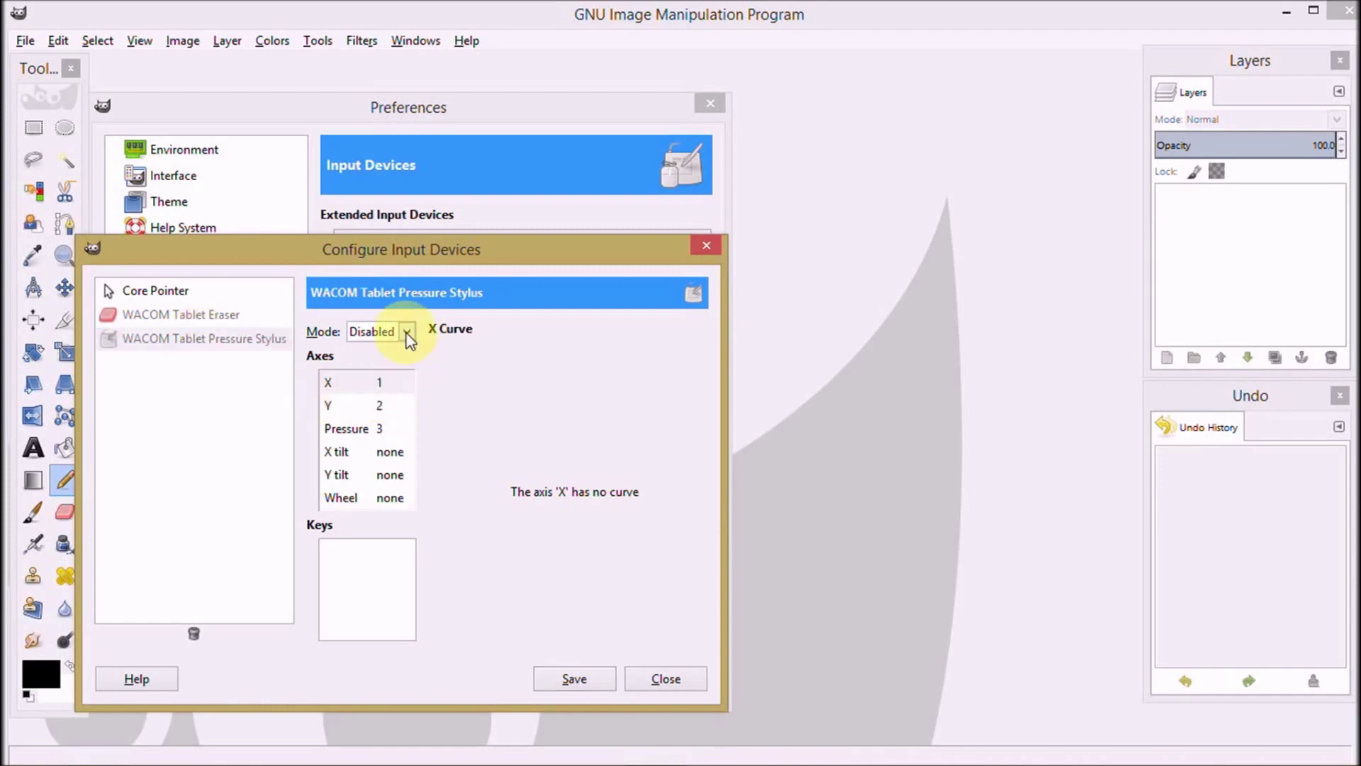
{"action": "left_click", "coordinate": [409, 334]}
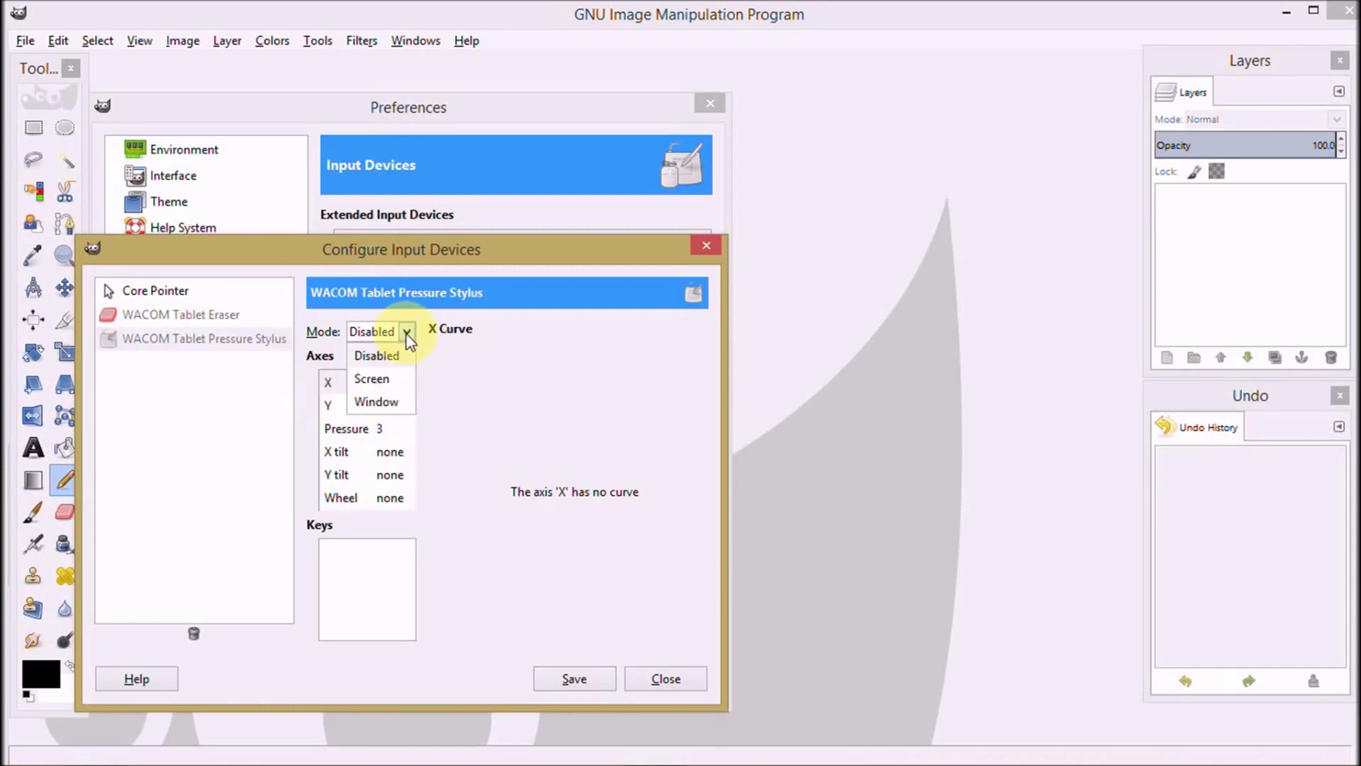
{"action": "left_click", "coordinate": [374, 380]}
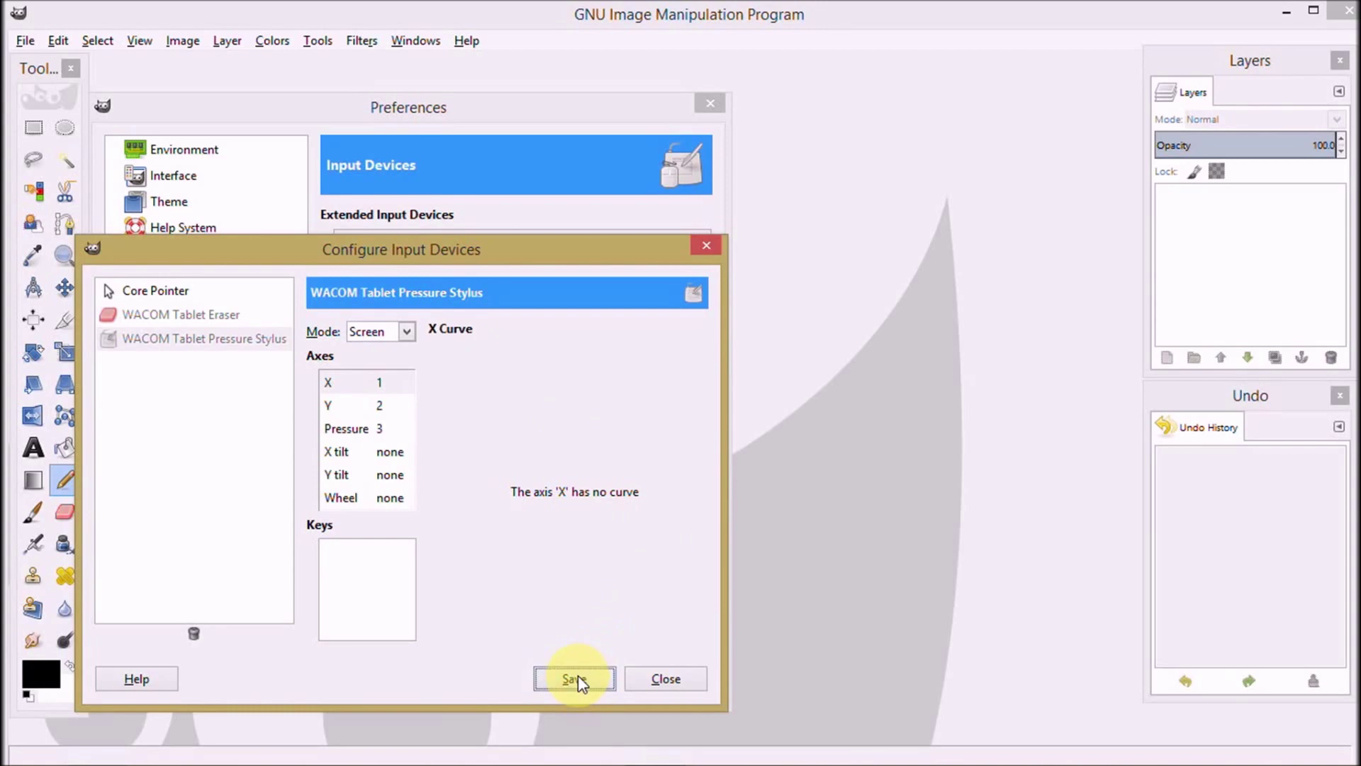
{"action": "left_click", "coordinate": [707, 246]}
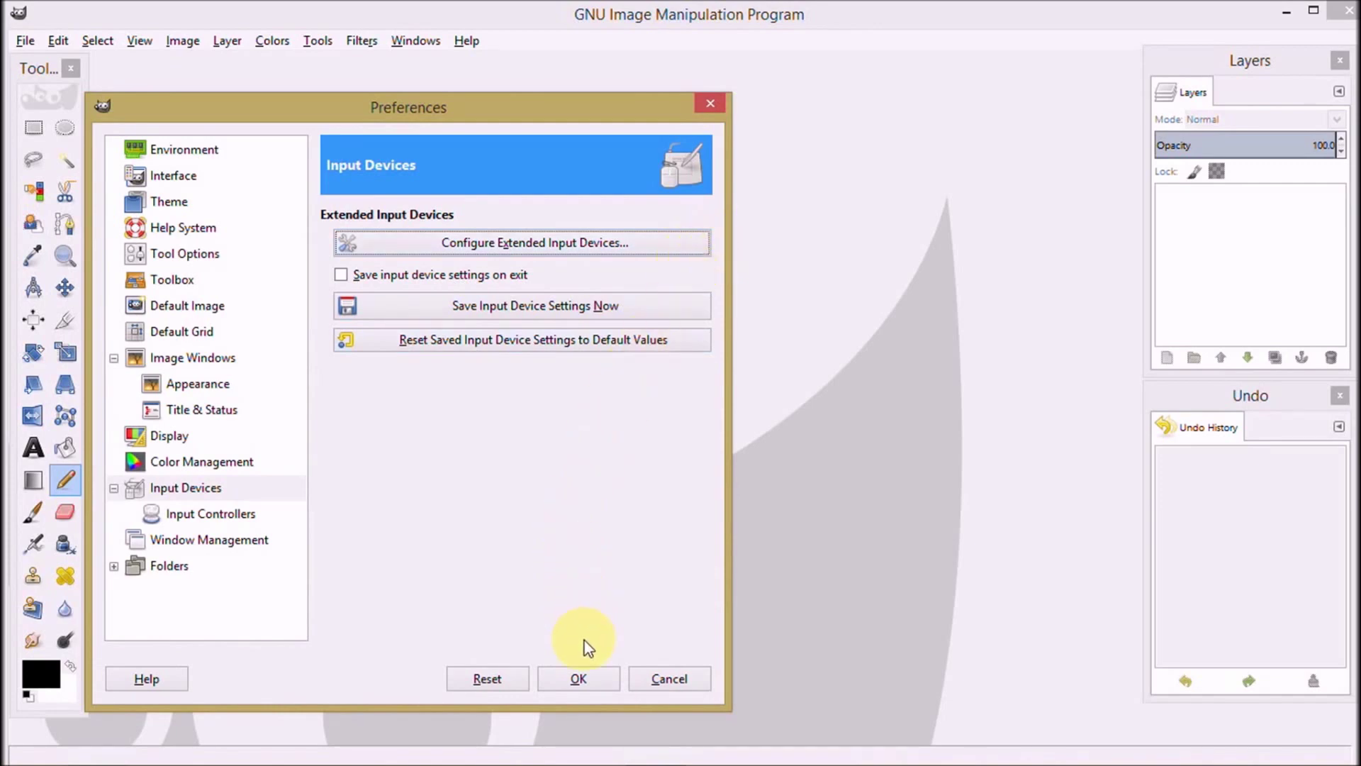
{"action": "left_click", "coordinate": [578, 677]}
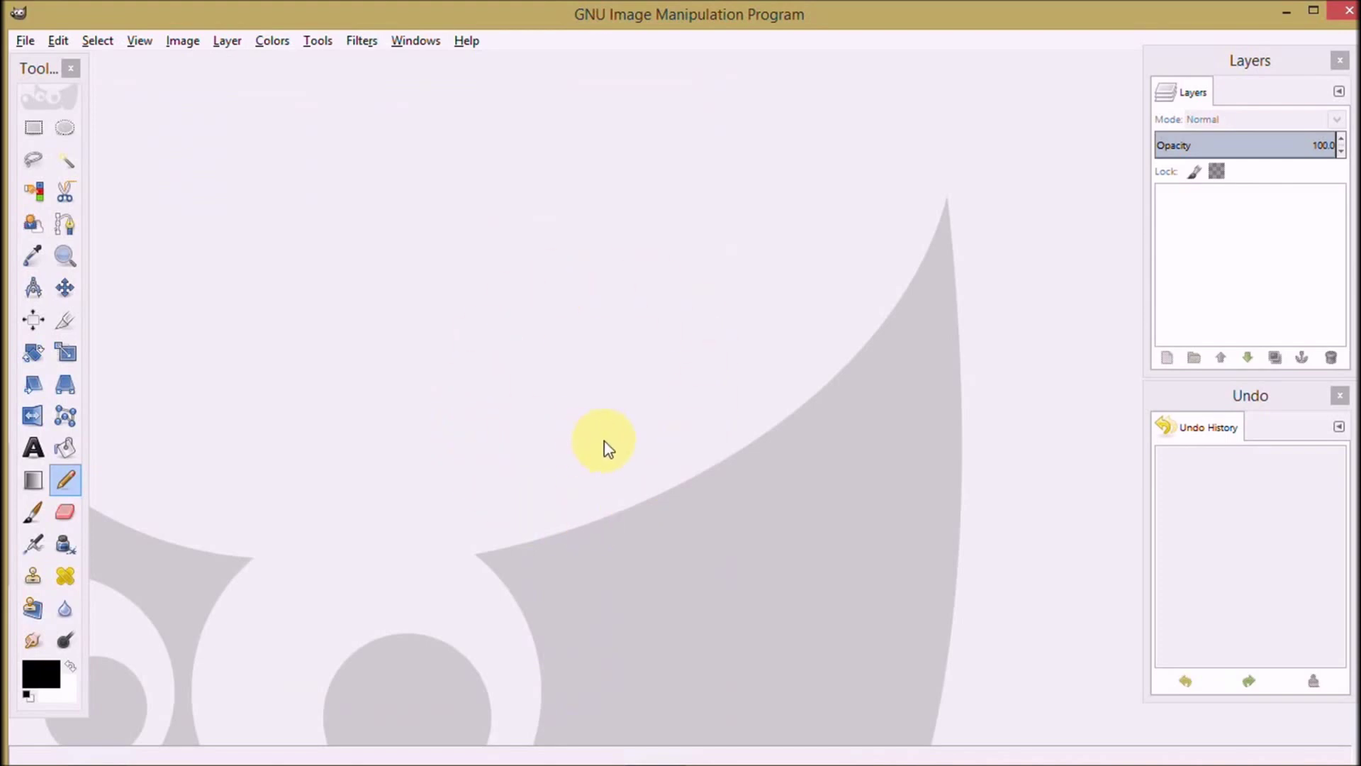